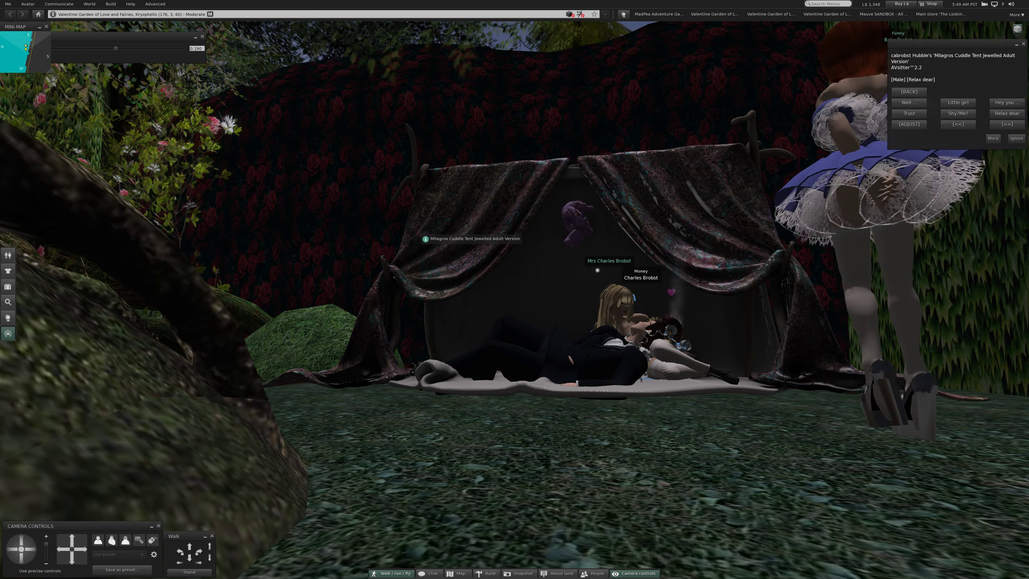
pyautogui.scroll(3, 515, 321)
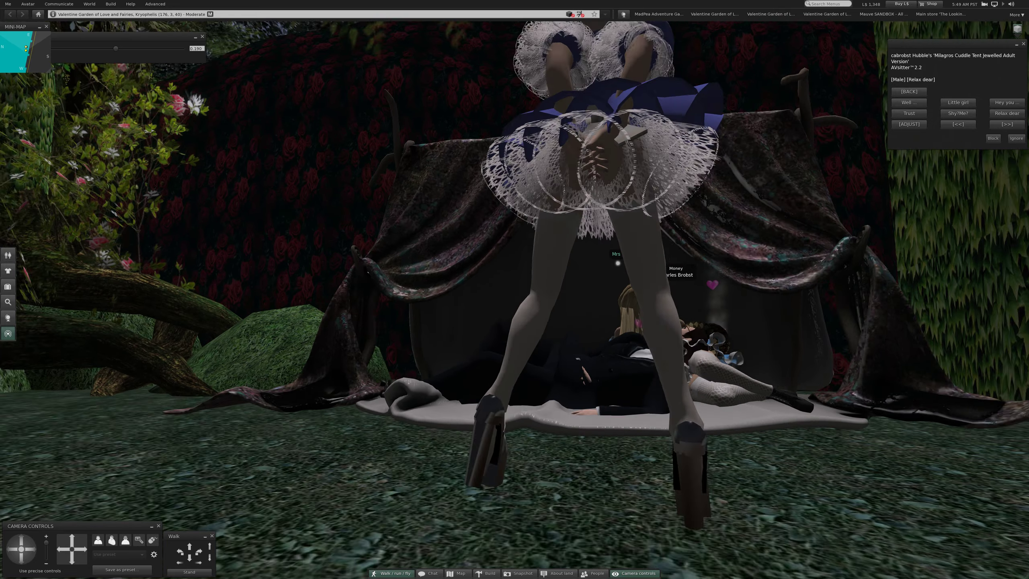
pyautogui.scroll(3, 515, 321)
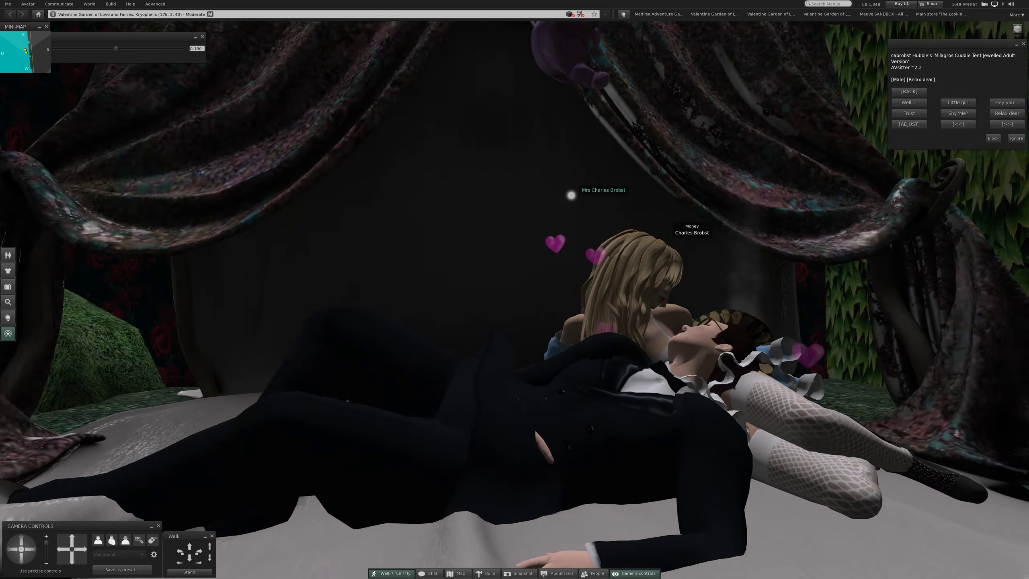
# - Recentre the camera on the couple reclining in the tent in the Relax dear pose
pyautogui.keyDown('alt'); pyautogui.click(556, 305); pyautogui.keyUp('alt')
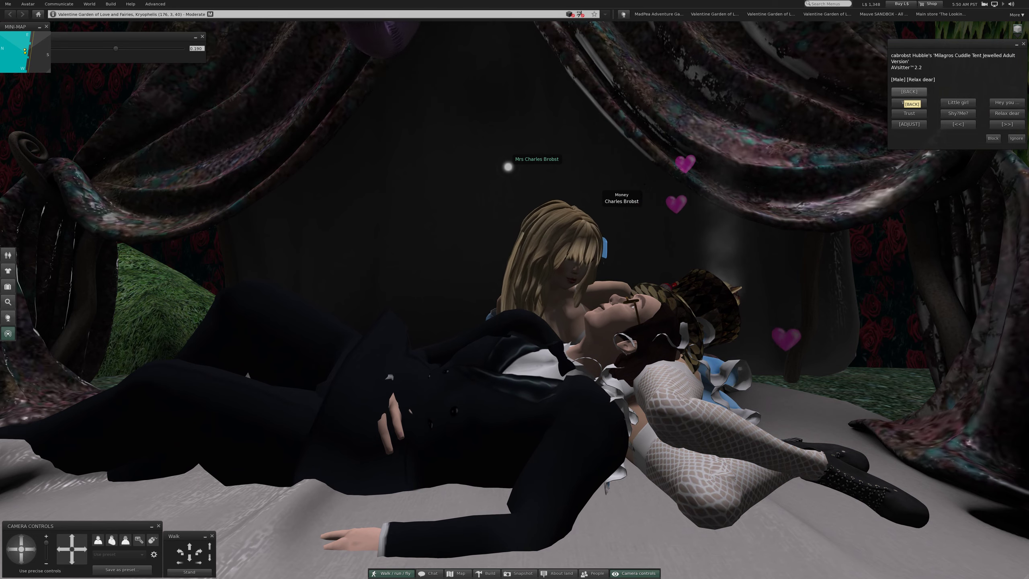
# - Page to the Devotion poses and cycle through Pleasant, Secret, Kiss, My world, All yours, then Teasing
pyautogui.click(911, 103)
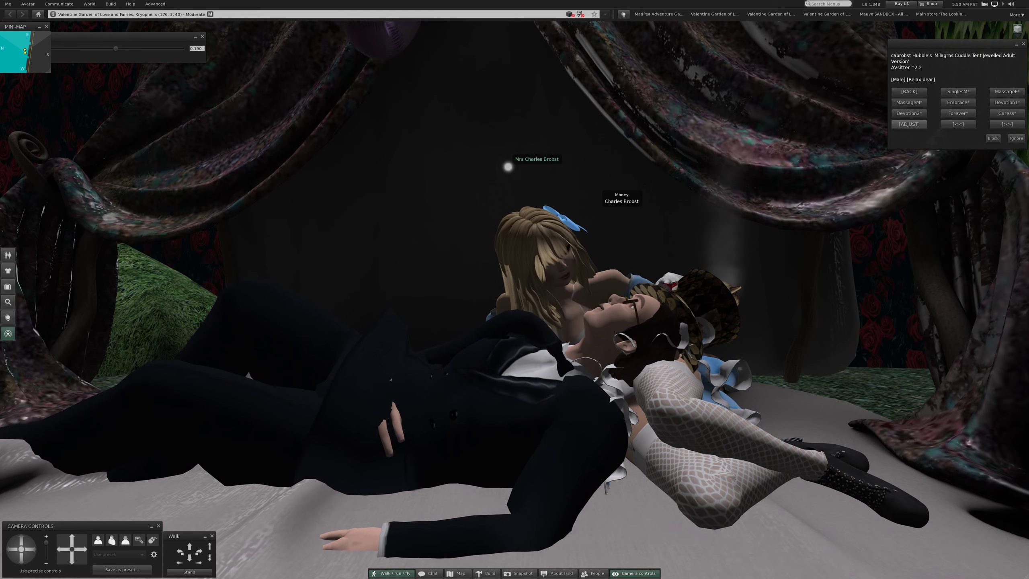
pyautogui.click(909, 114)
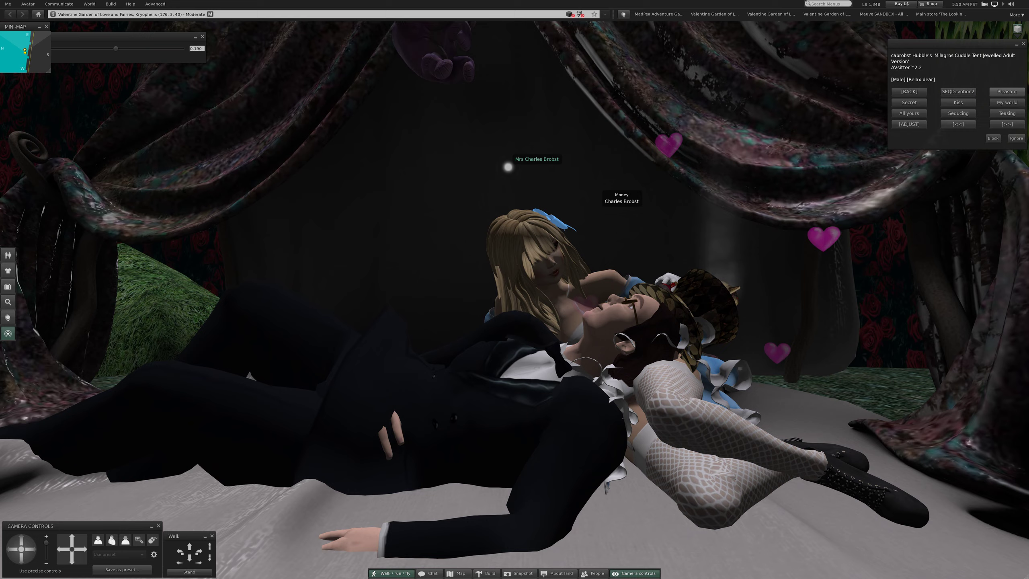
pyautogui.click(997, 92)
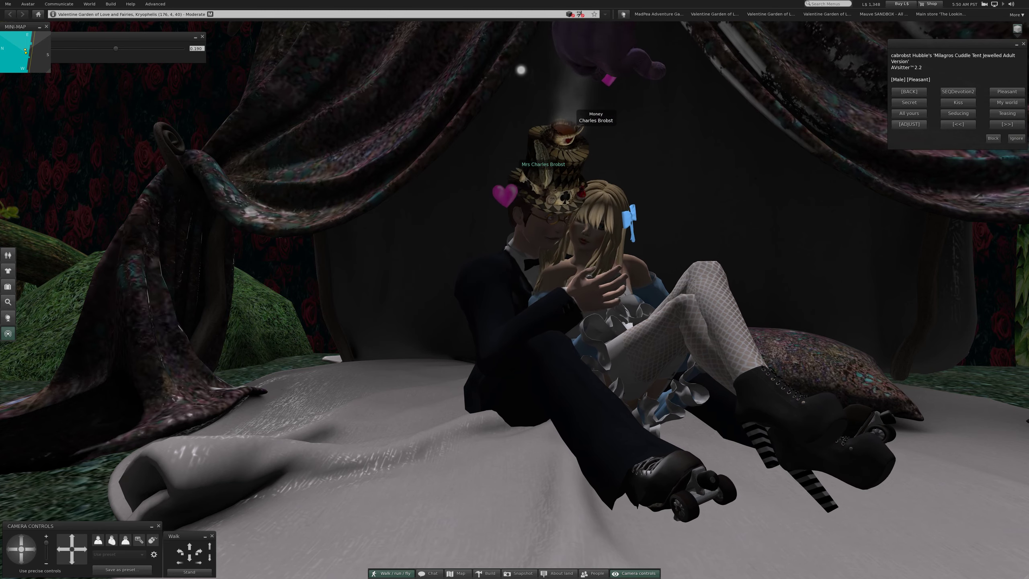
pyautogui.click(910, 102)
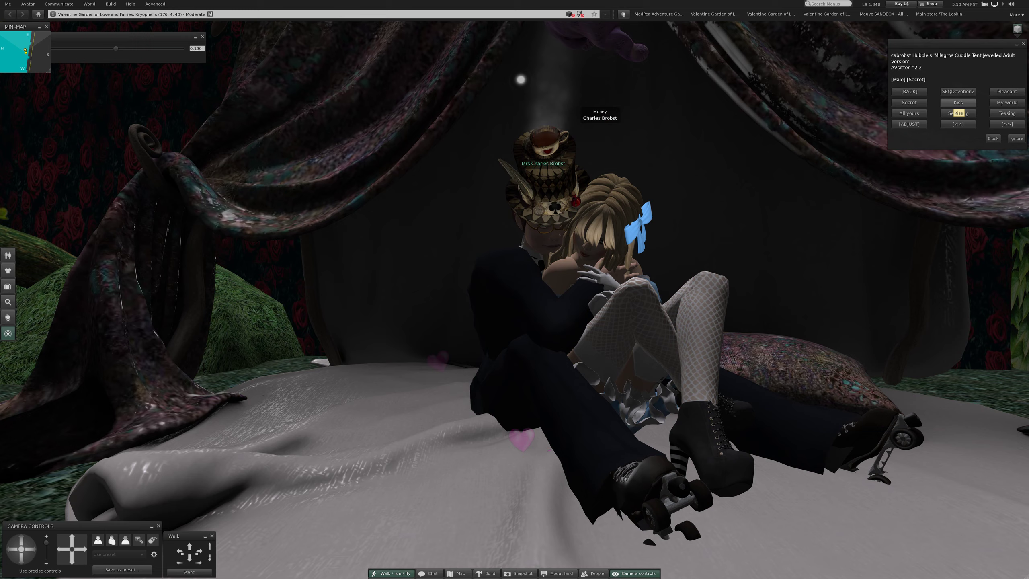
pyautogui.click(958, 103)
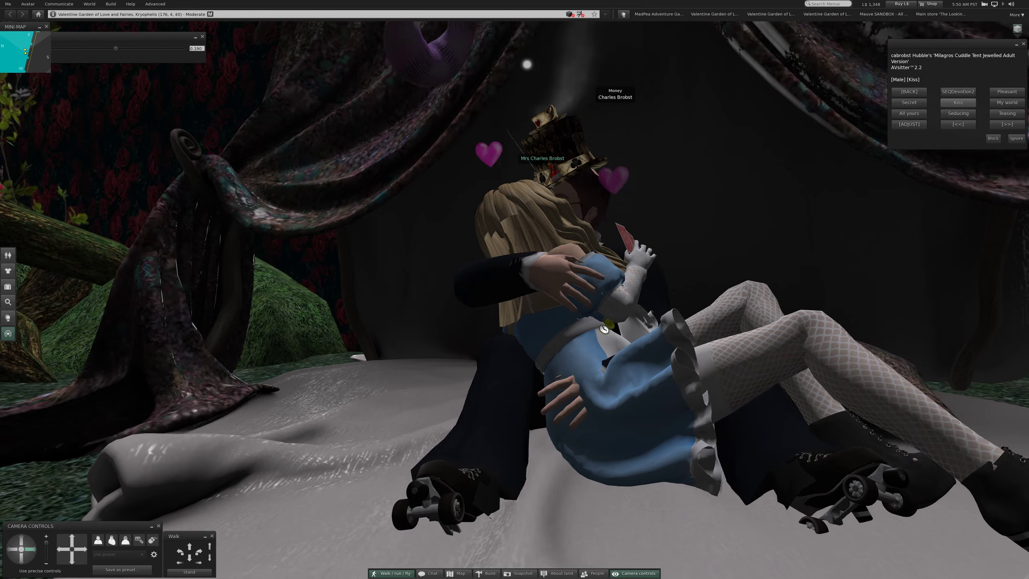
pyautogui.press('Left')
pyautogui.press('Left')
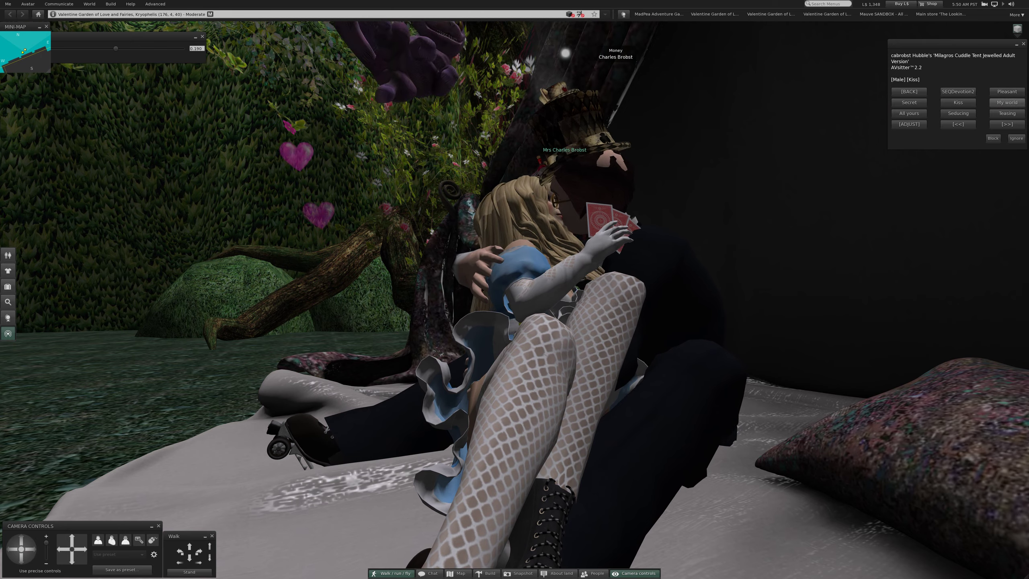
pyautogui.click(1006, 102)
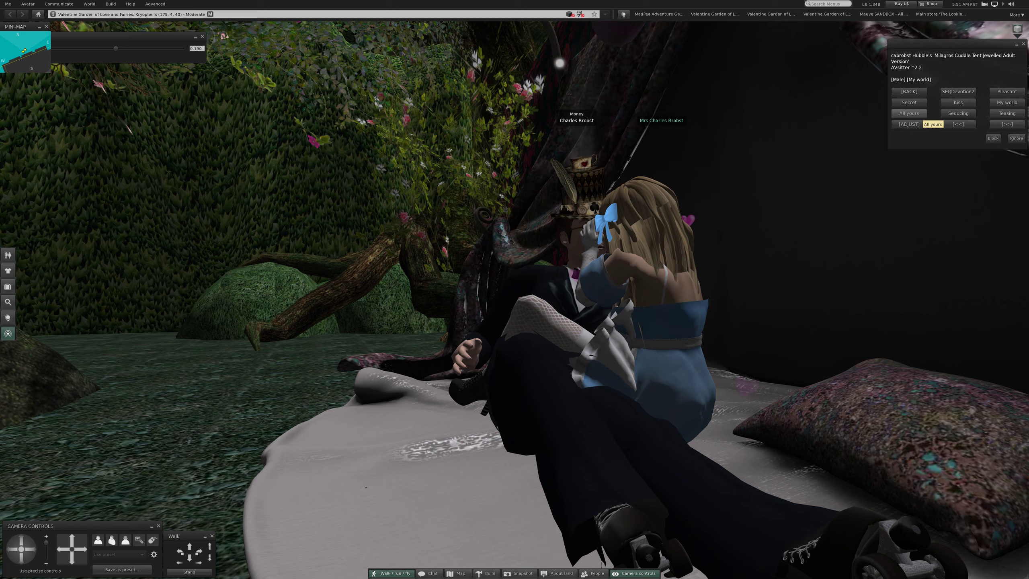
pyautogui.click(910, 114)
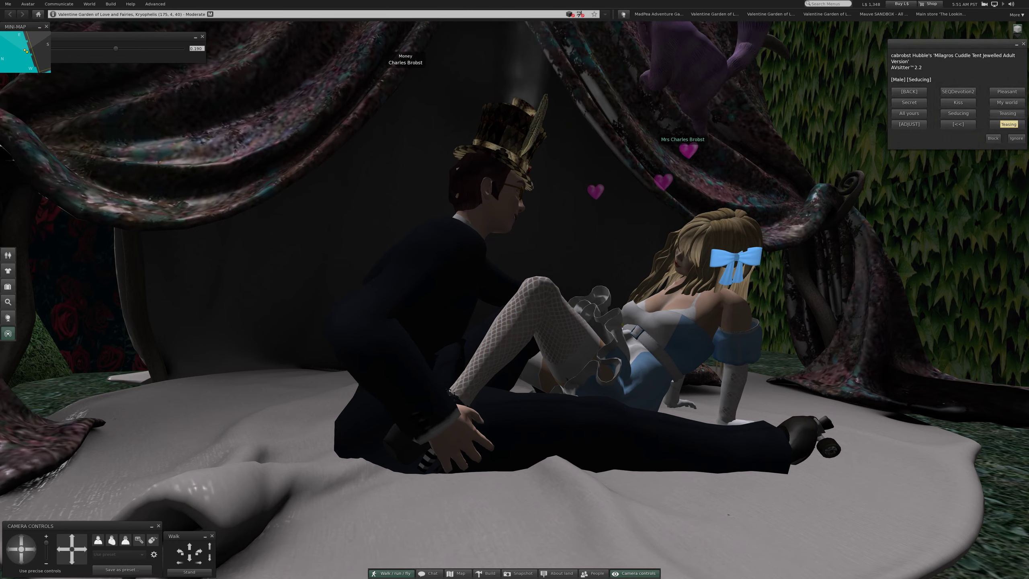
pyautogui.click(1007, 113)
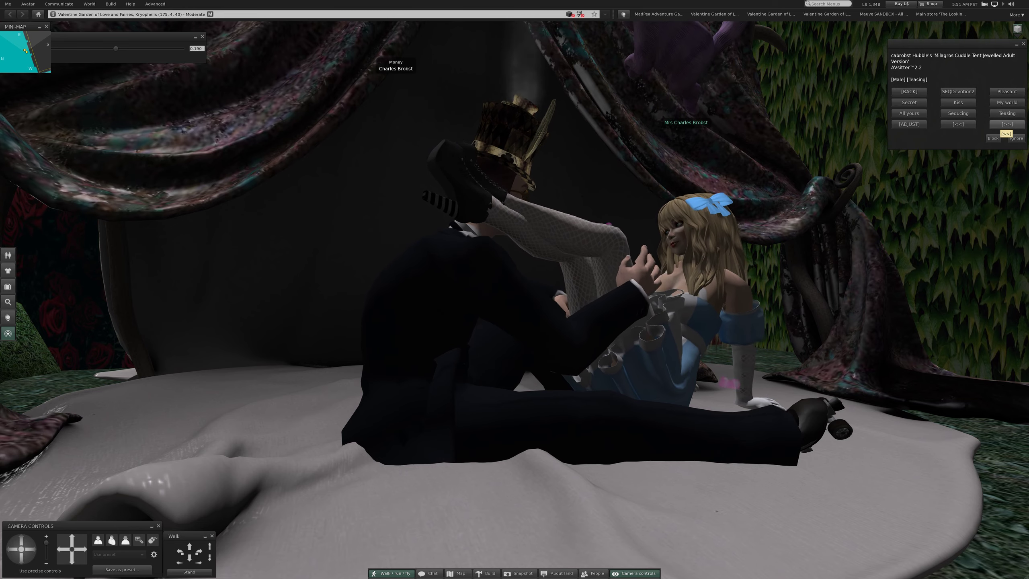
# - Page to the kiss poses and try KissOfLove, KissOfPassion, then NeckKiss
pyautogui.click(1007, 124)
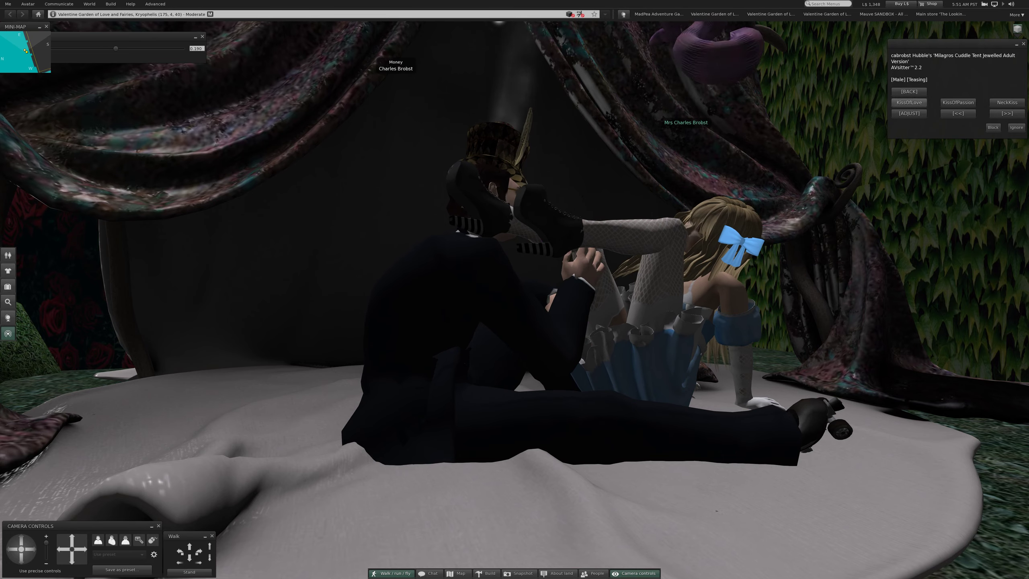
pyautogui.click(910, 102)
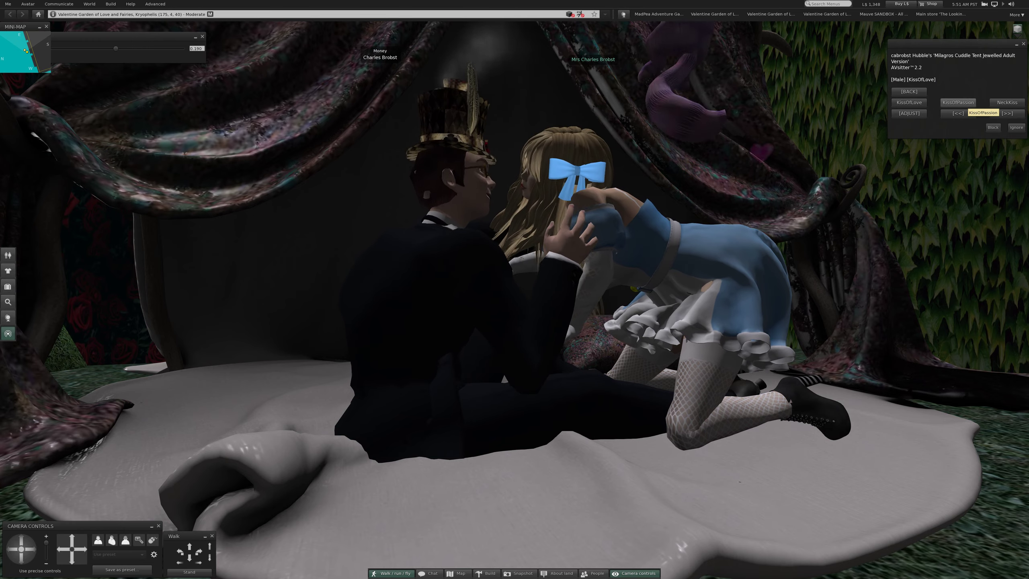
pyautogui.click(959, 102)
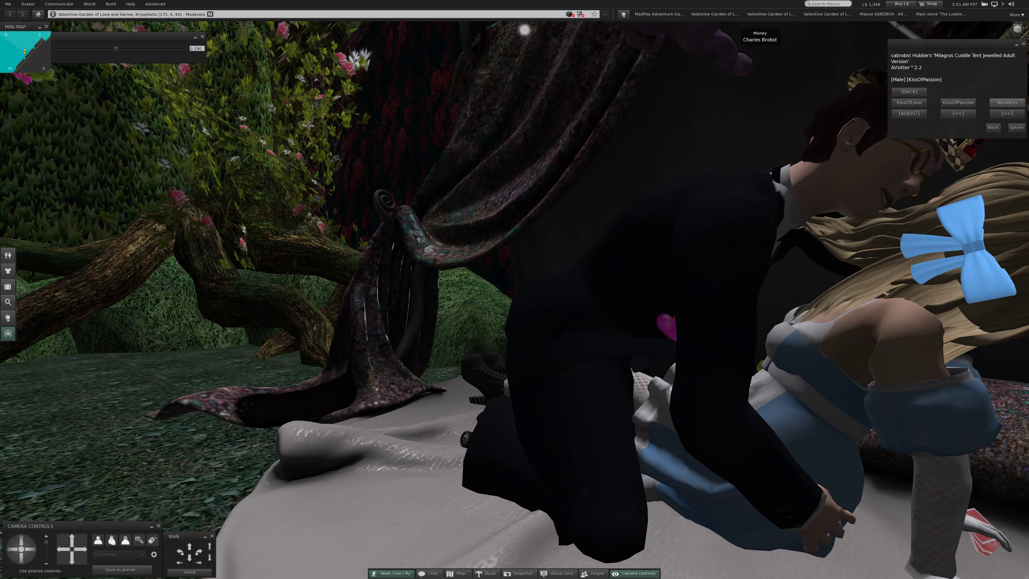
pyautogui.click(1007, 102)
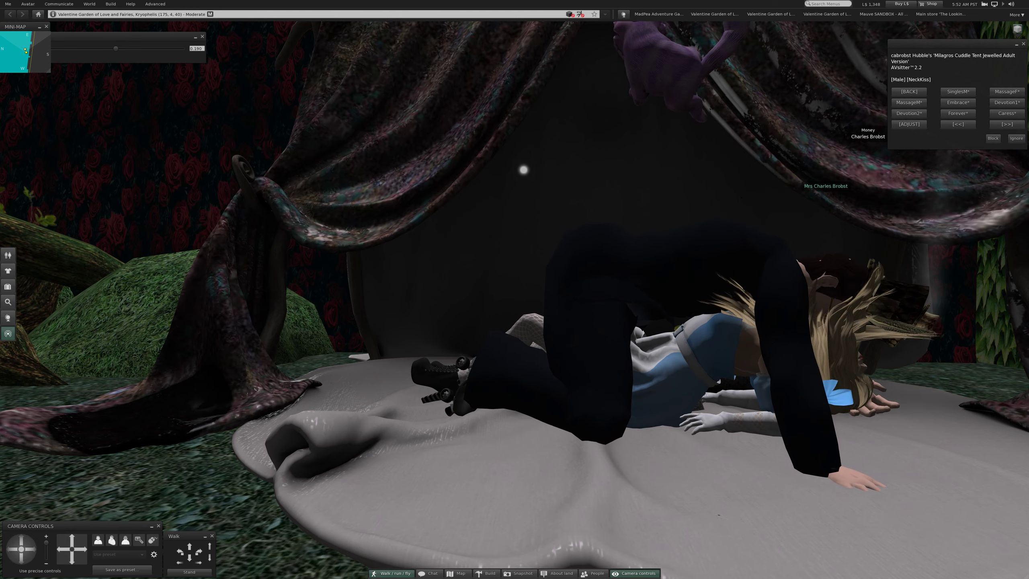
# - Open the Forever poses and step from Forever1 to Forever3, orbiting around the bed
pyautogui.click(958, 113)
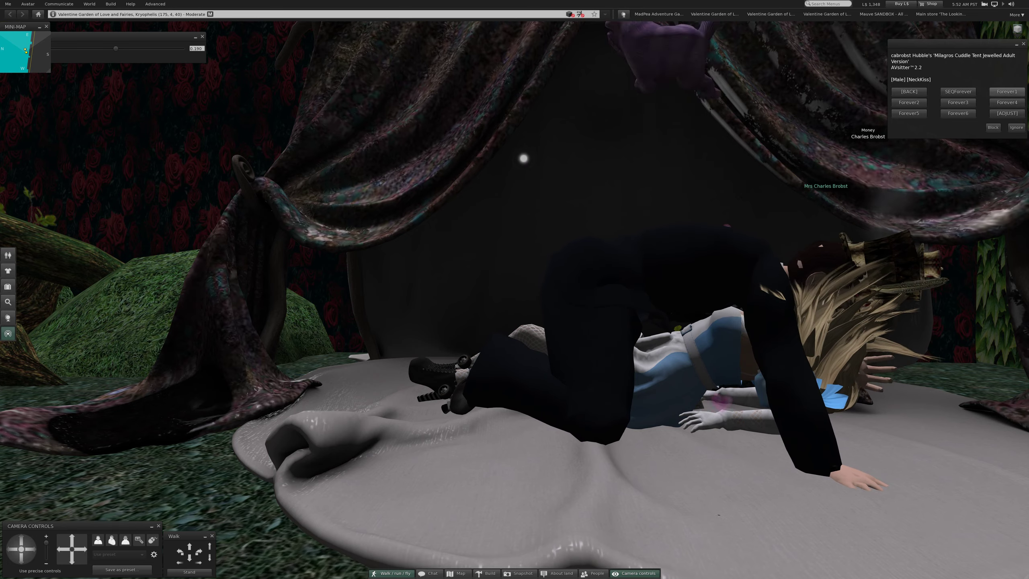
pyautogui.click(1007, 91)
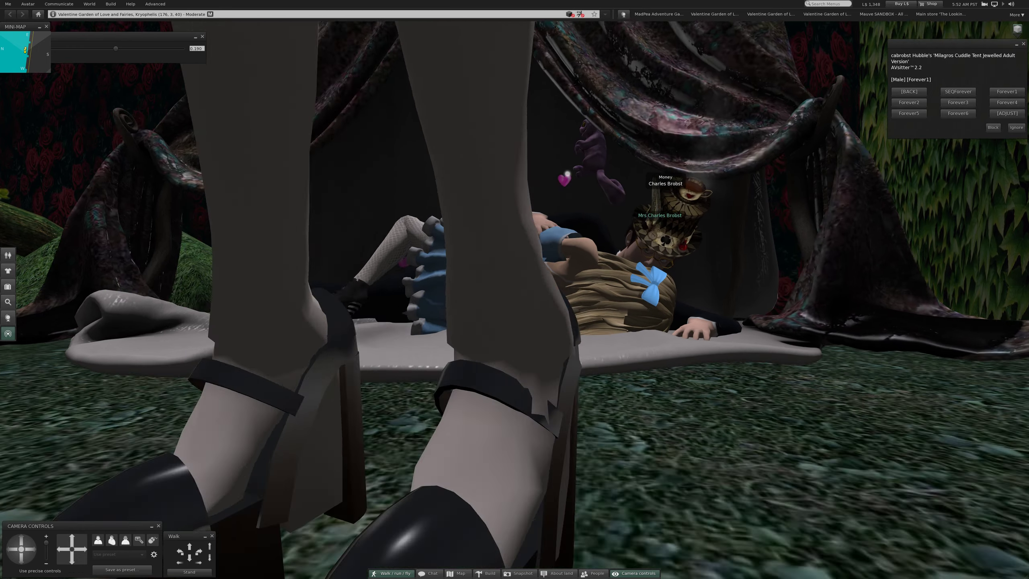
pyautogui.scroll(5, 515, 290)
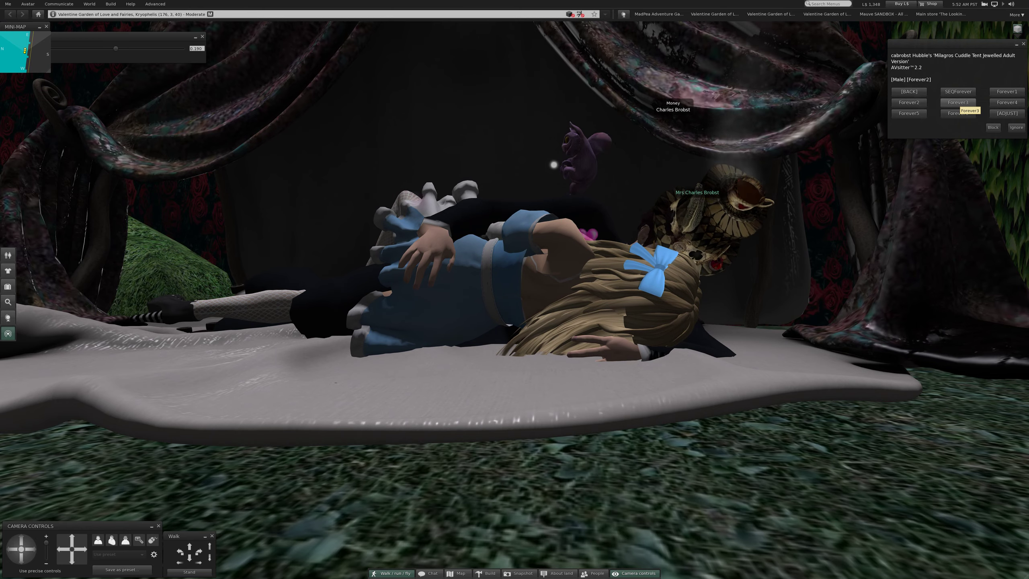
pyautogui.press('Left')
pyautogui.press('Left')
pyautogui.press('Left')
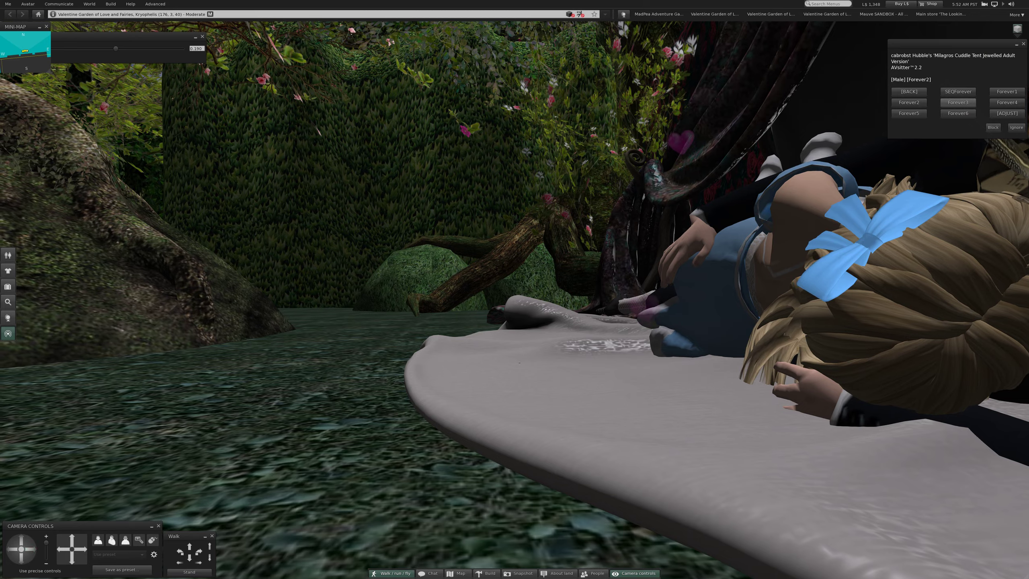
pyautogui.press('Left')
pyautogui.press('Left')
pyautogui.press('Left')
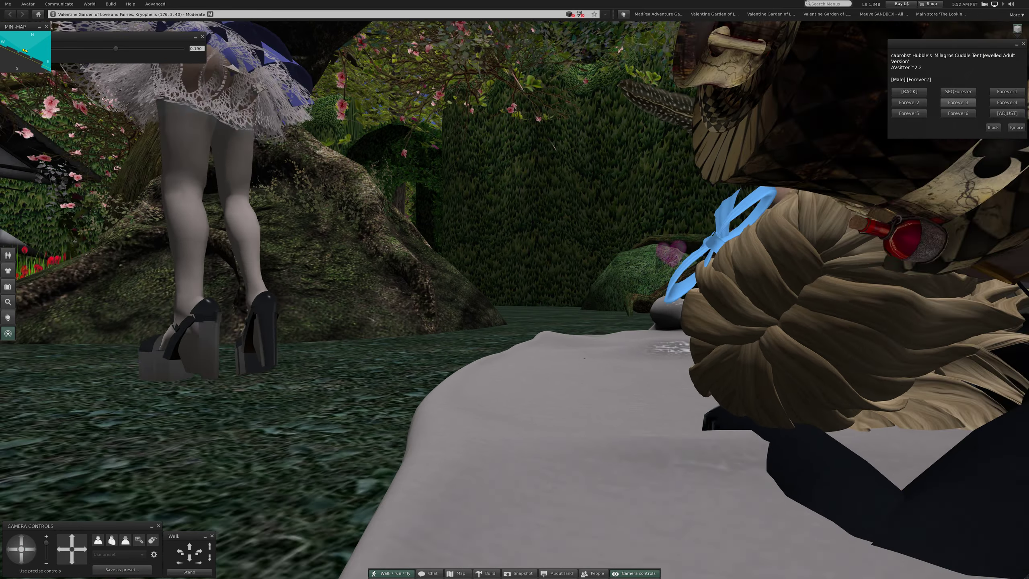
pyautogui.press('Left')
pyautogui.press('Left')
pyautogui.press('Left')
pyautogui.press('Left')
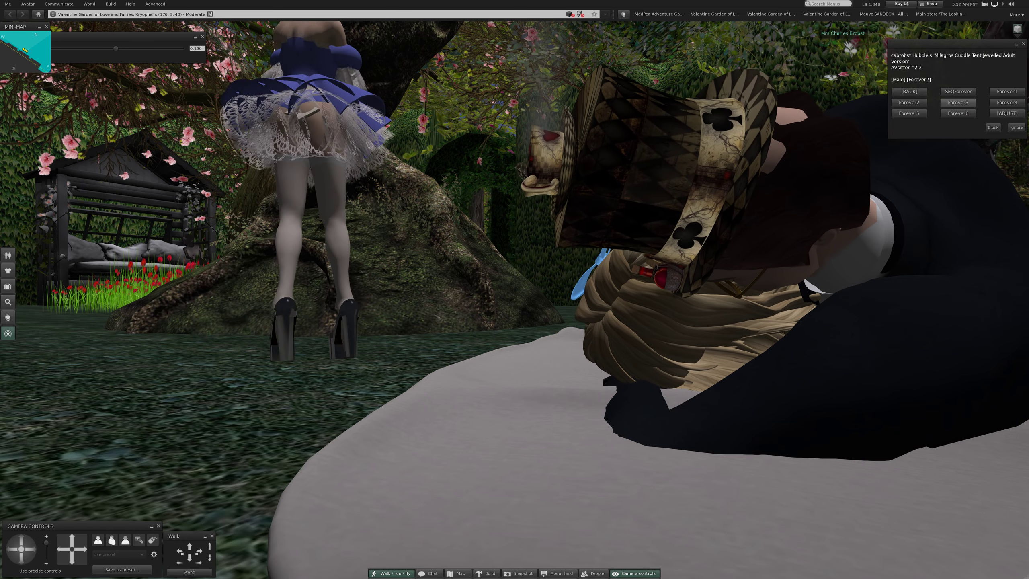
pyautogui.click(958, 102)
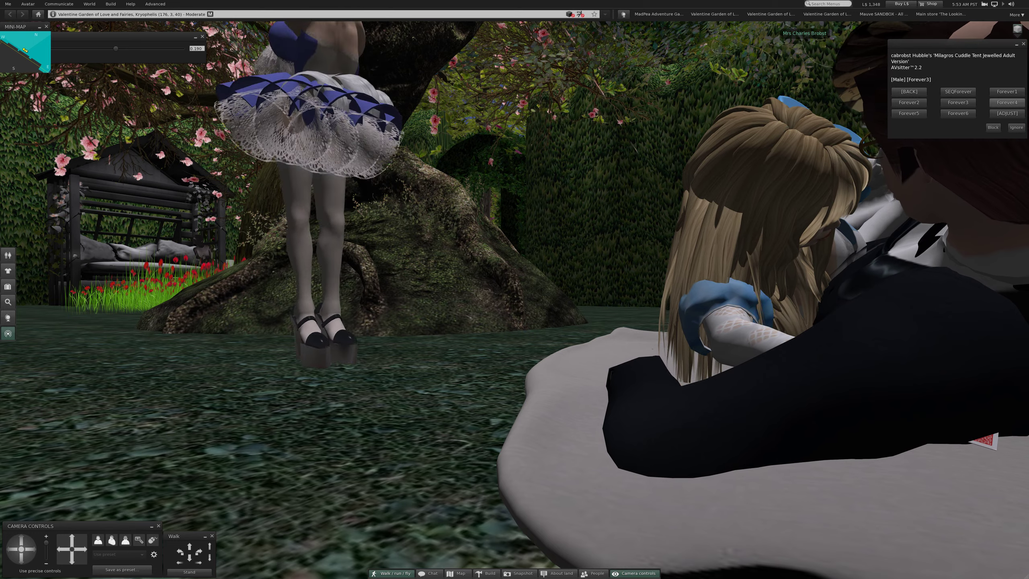
# - Switch the couple to Forever4 and bring the camera closer on them
pyautogui.click(1007, 103)
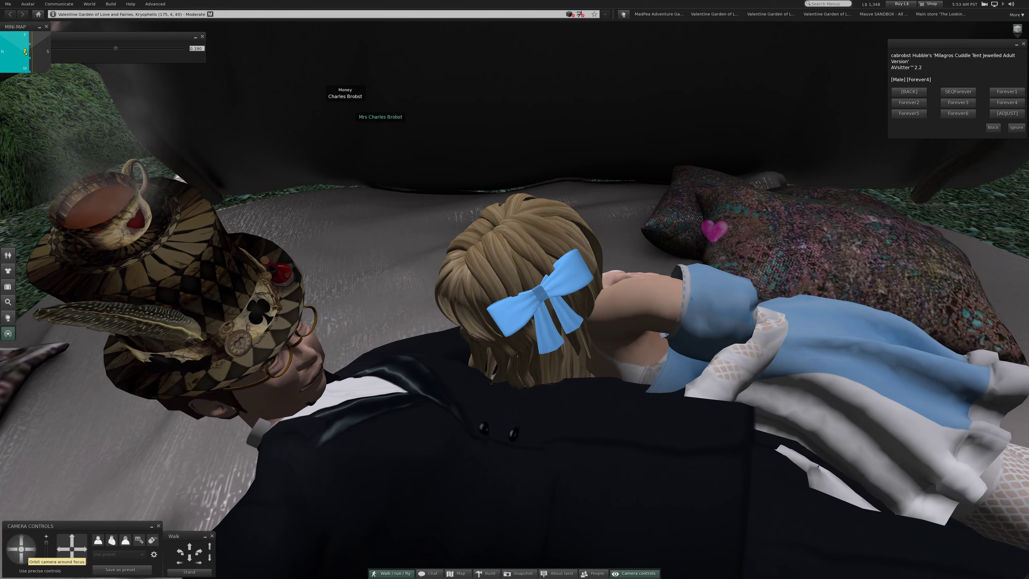
pyautogui.click(21, 549)
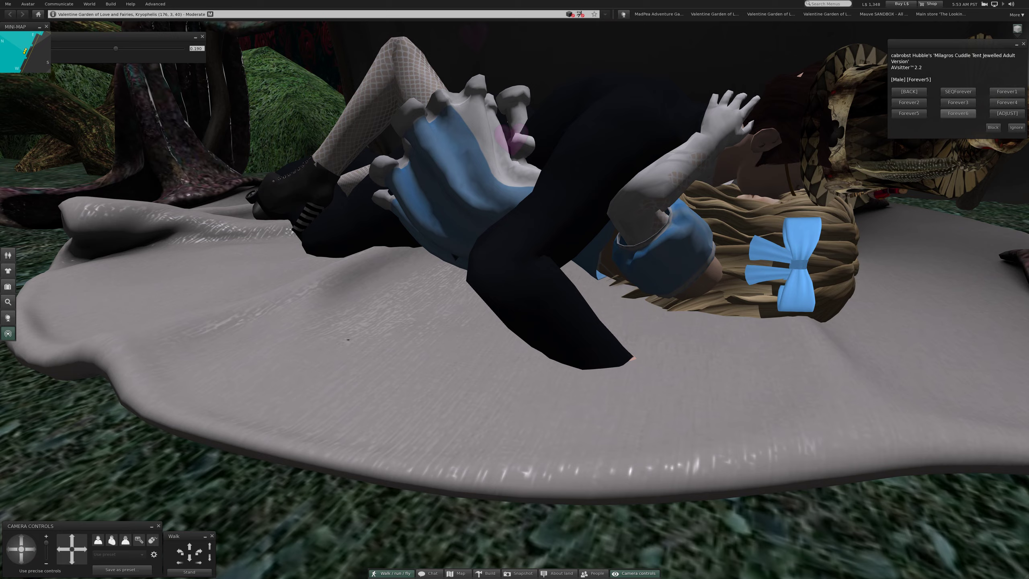
# - Switch the couple to Forever6, then open the Caress pose set
pyautogui.click(958, 113)
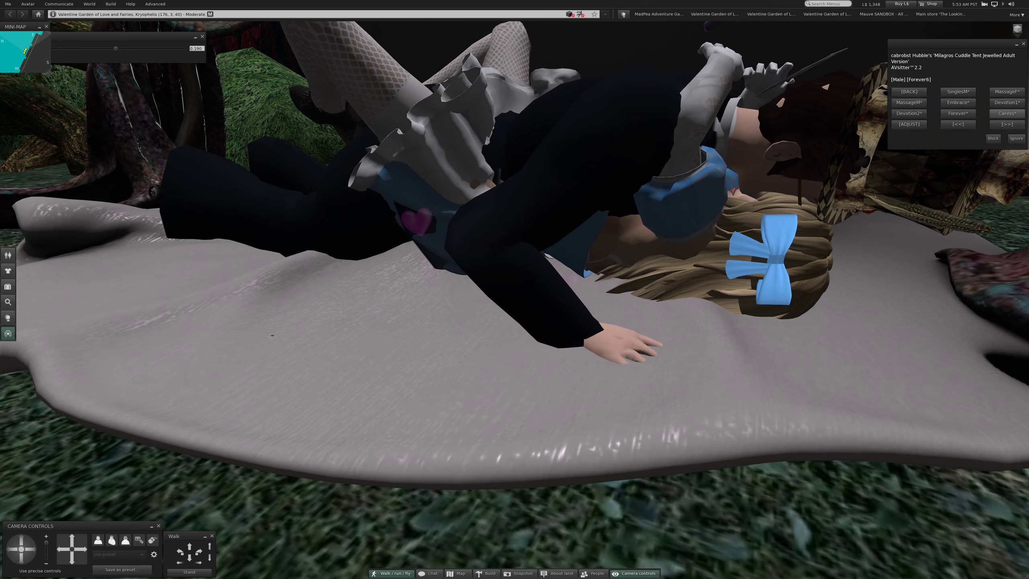
pyautogui.click(1008, 113)
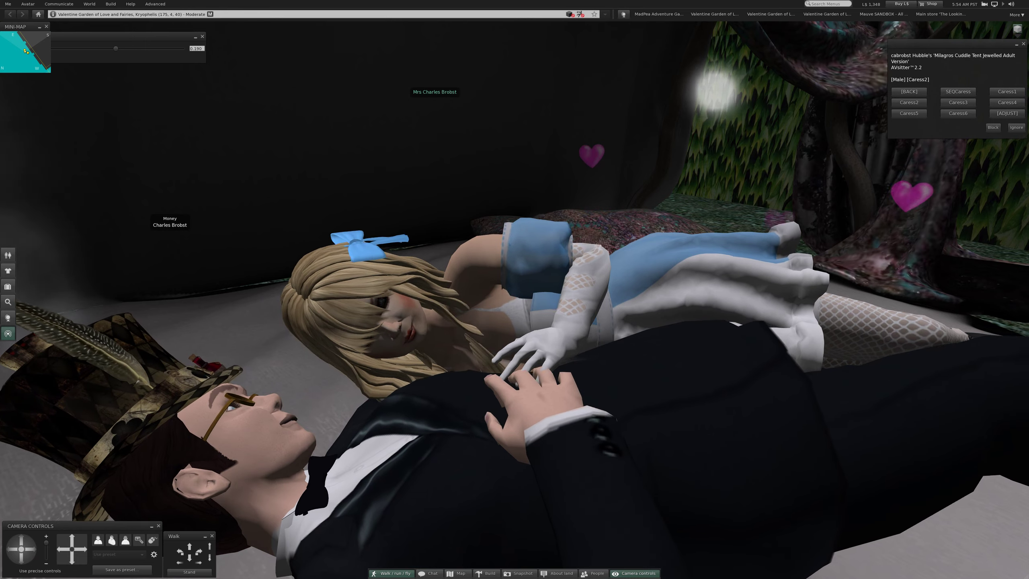
# - Step the couple through Caress2, Caress3 and Caress4
pyautogui.click(909, 103)
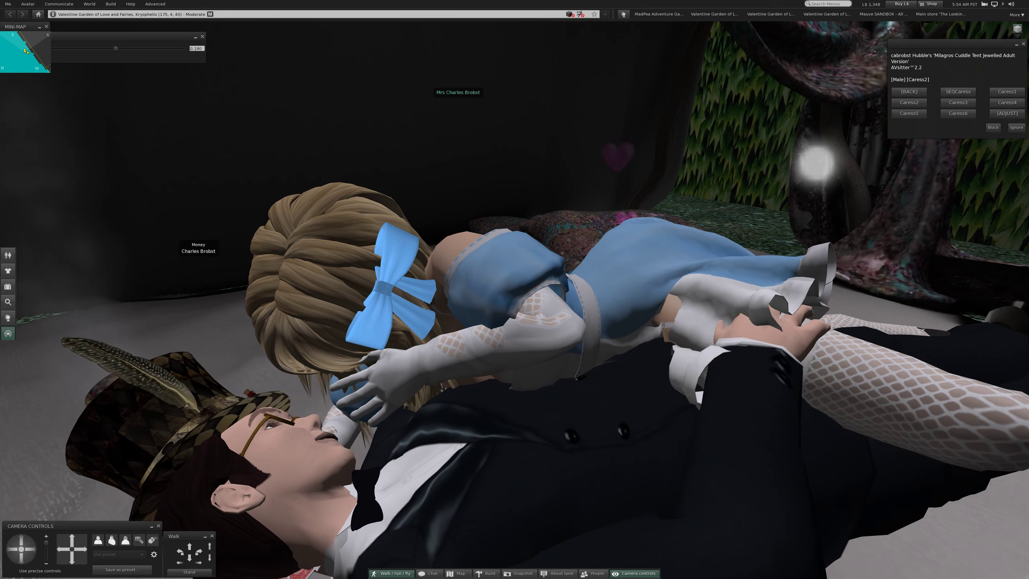
pyautogui.click(959, 102)
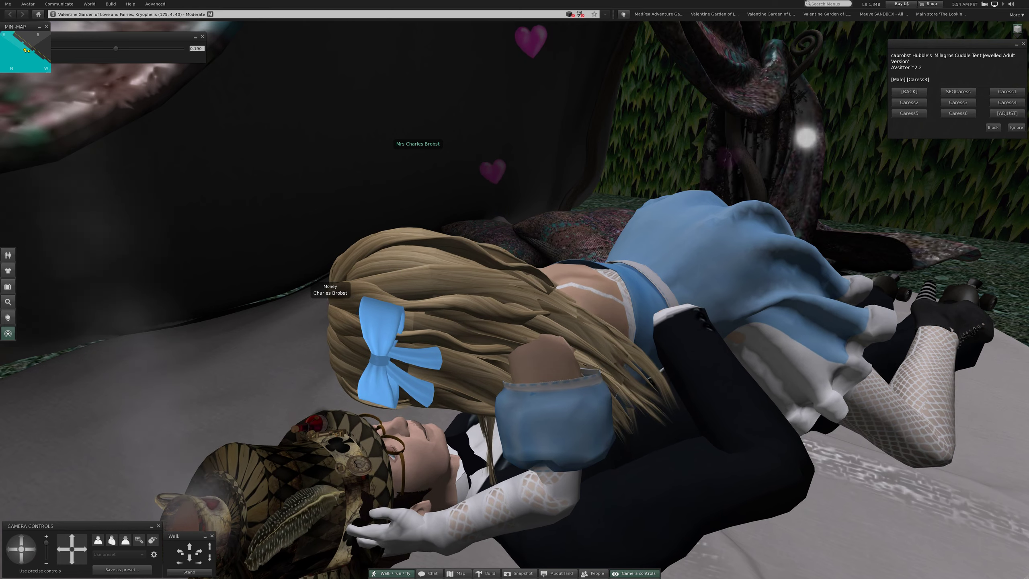
pyautogui.click(1007, 102)
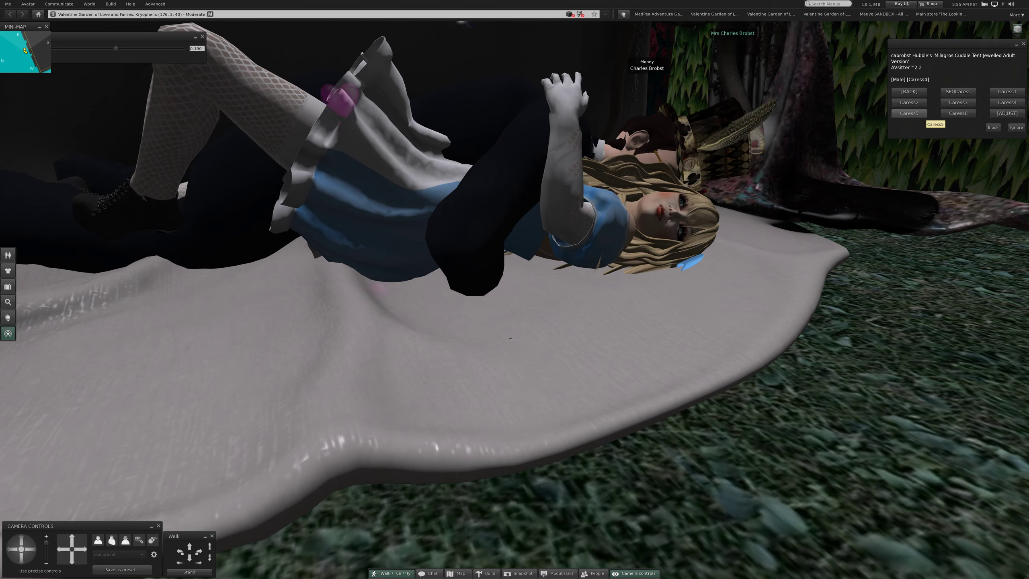
# - Play Caress5, then Caress6
pyautogui.click(909, 113)
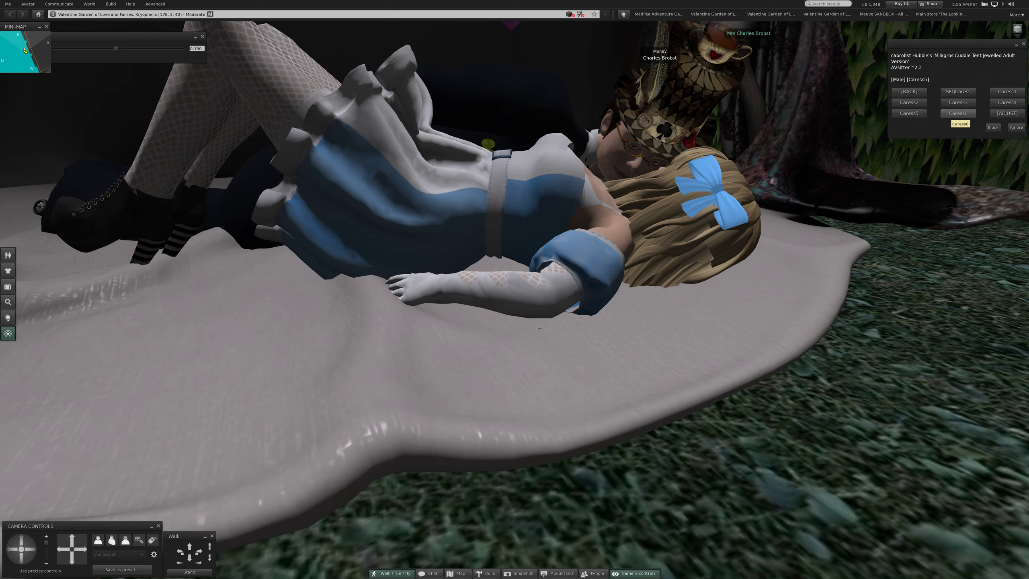
pyautogui.click(957, 113)
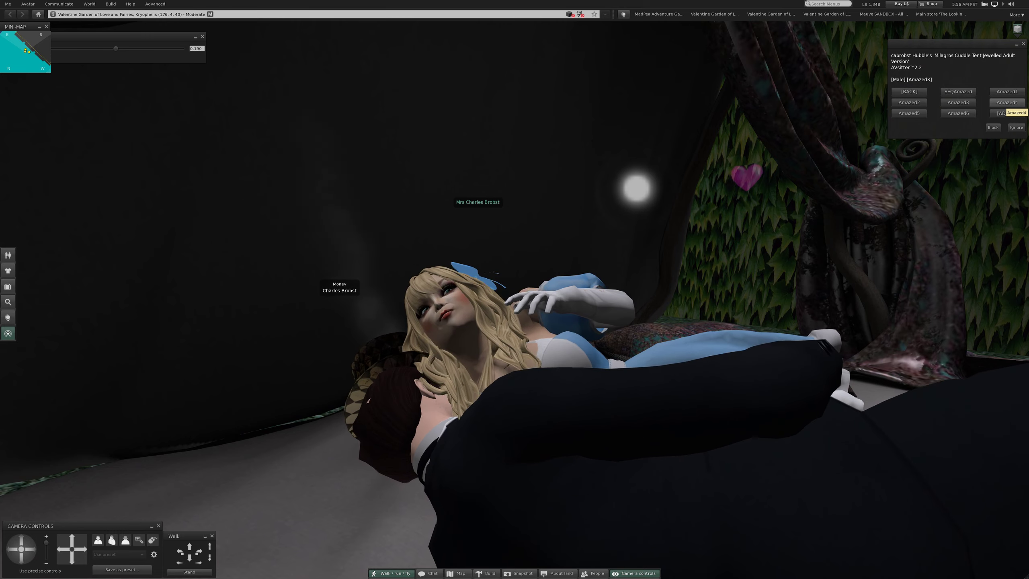
# - Cycle the couple through Amazed4, Amazed5 and Amazed6
pyautogui.click(1007, 102)
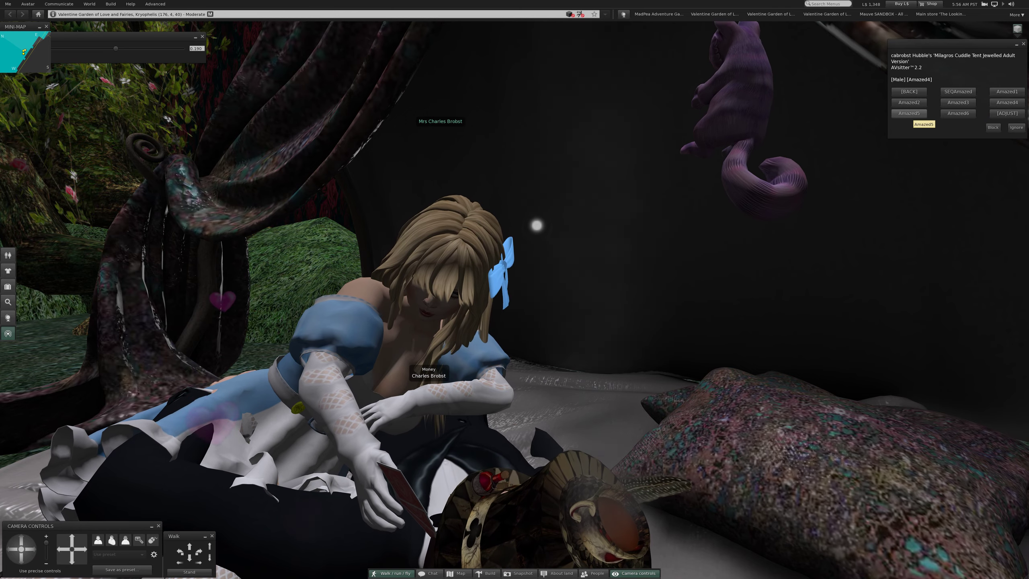
pyautogui.click(910, 113)
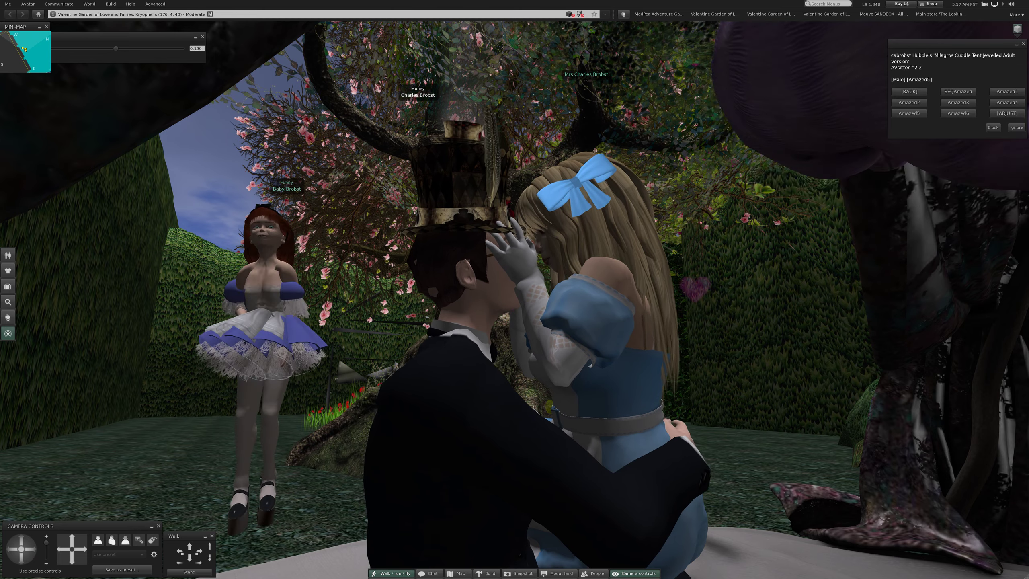
pyautogui.click(958, 112)
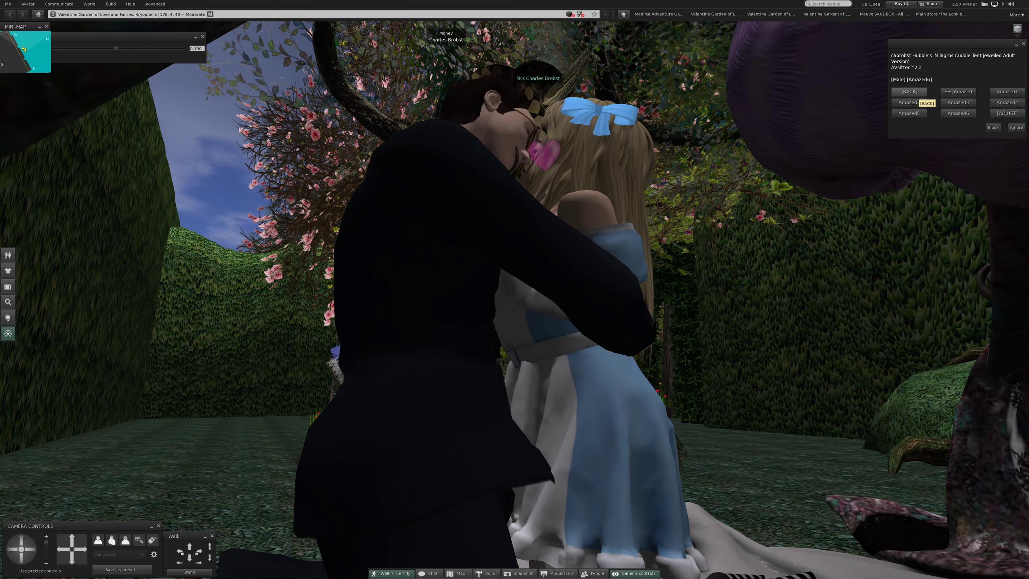
# - Return to the pose categories, page forward, and open Encompass
pyautogui.click(917, 94)
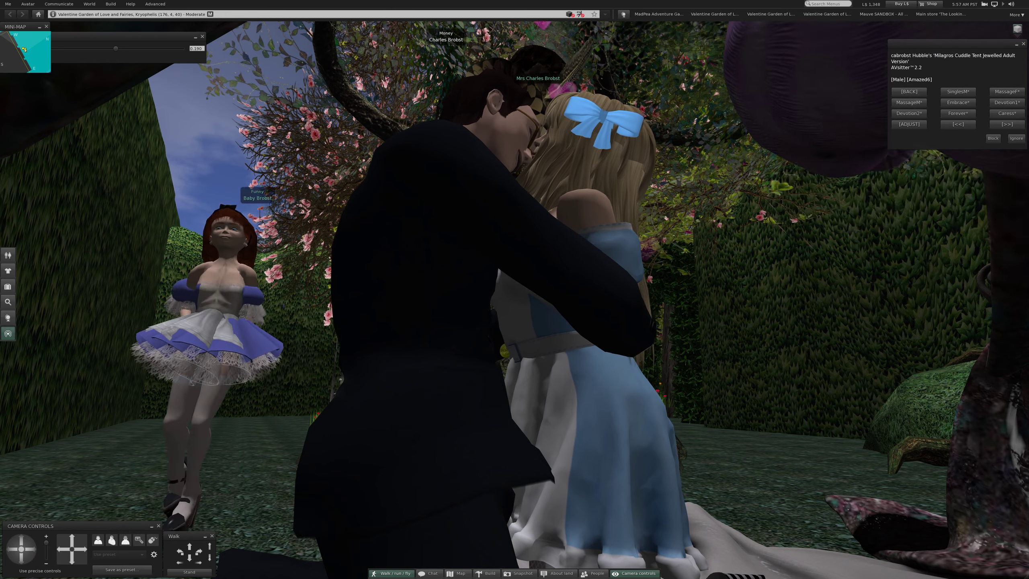
pyautogui.click(1007, 124)
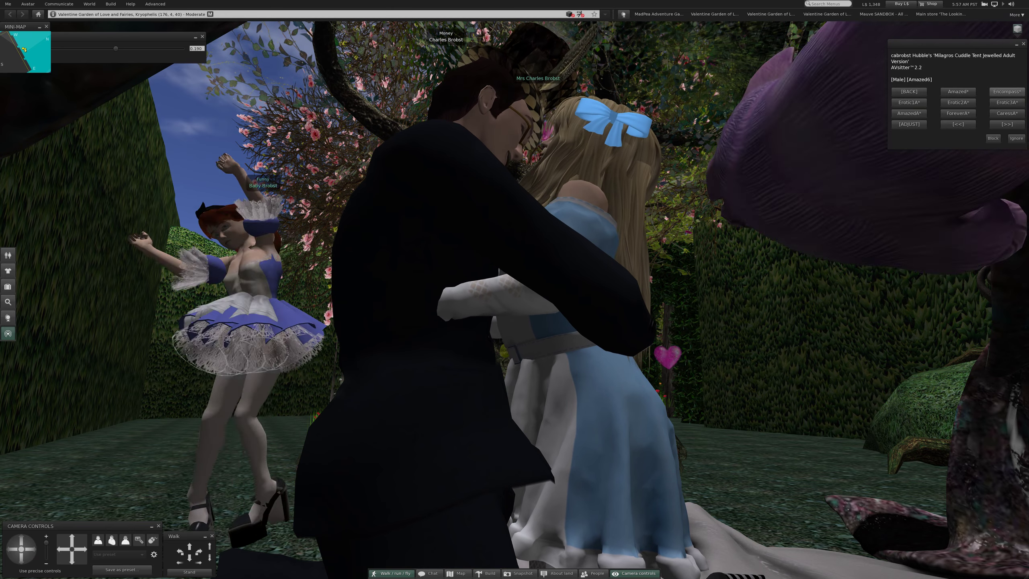
pyautogui.click(1005, 92)
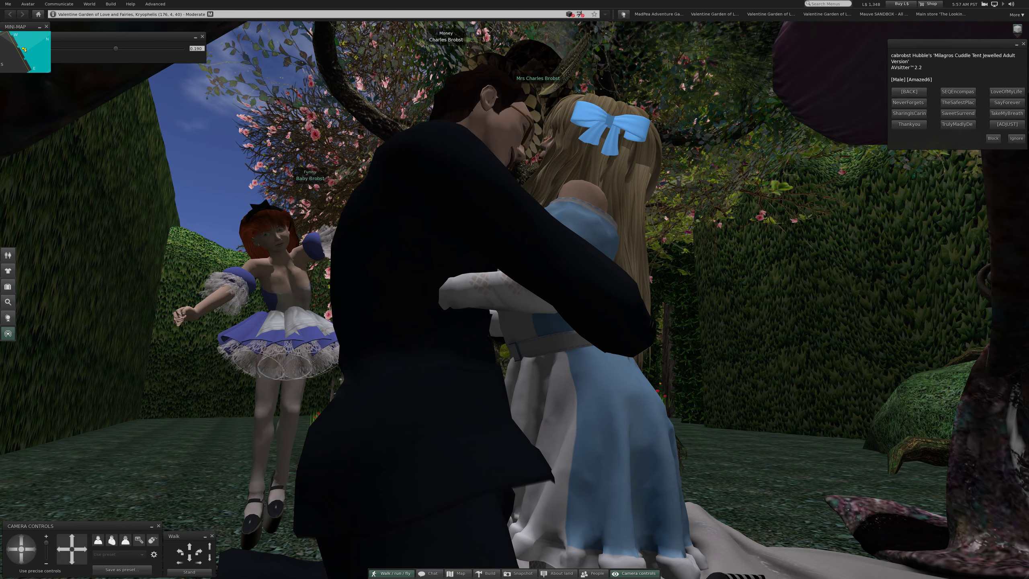
# - Start the LoveOfMyLife pose set from the AVsitter Encompass menu
pyautogui.click(1005, 91)
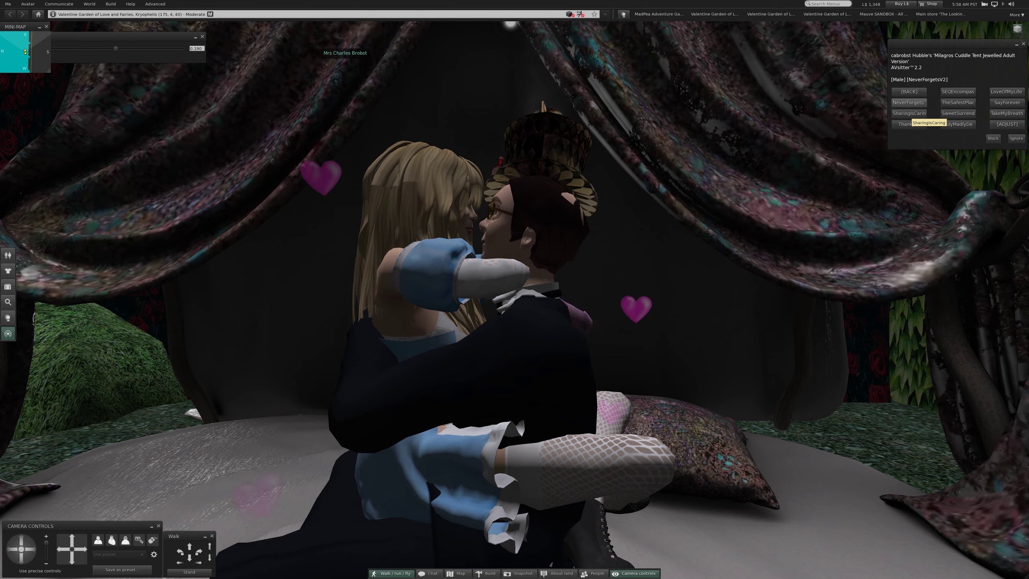
# - Cycle through TheSafestPlace, SayForever, SharingIsCaring, TakeMyBreathAway and TrulyMadlyDeeply poses, then page ahead
pyautogui.click(909, 103)
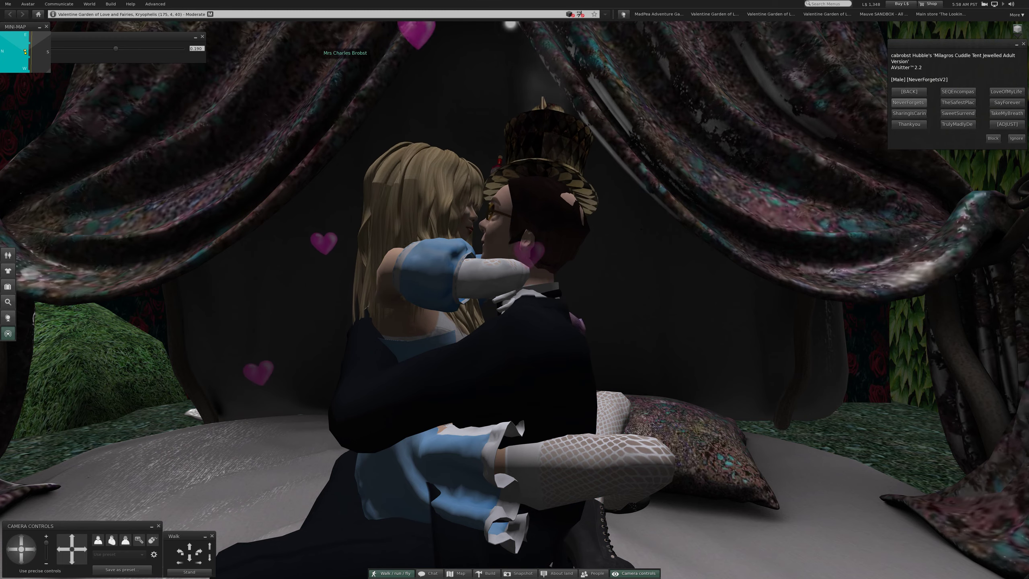
pyautogui.click(958, 102)
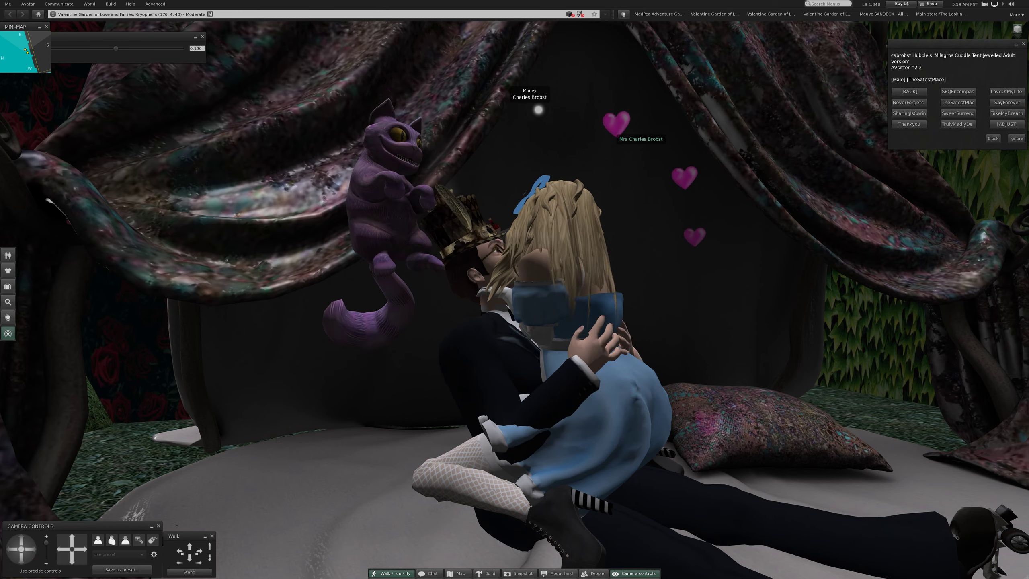
pyautogui.click(1005, 102)
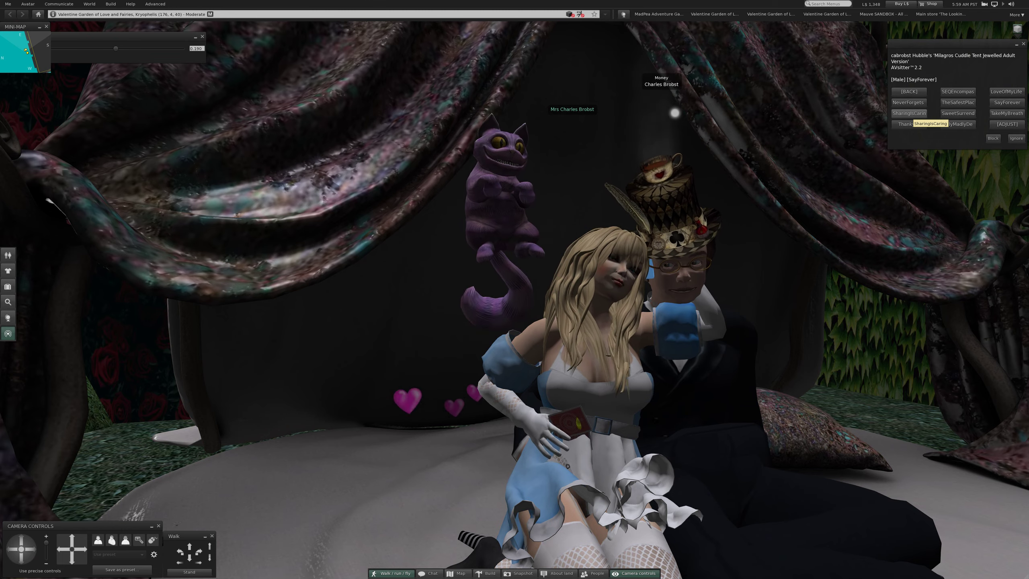
pyautogui.click(909, 113)
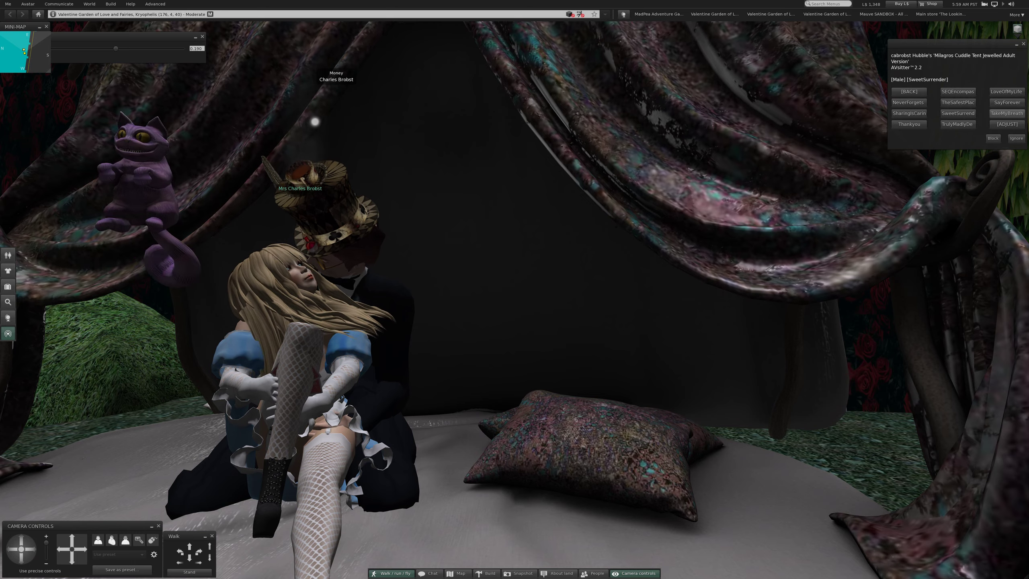
pyautogui.click(1005, 114)
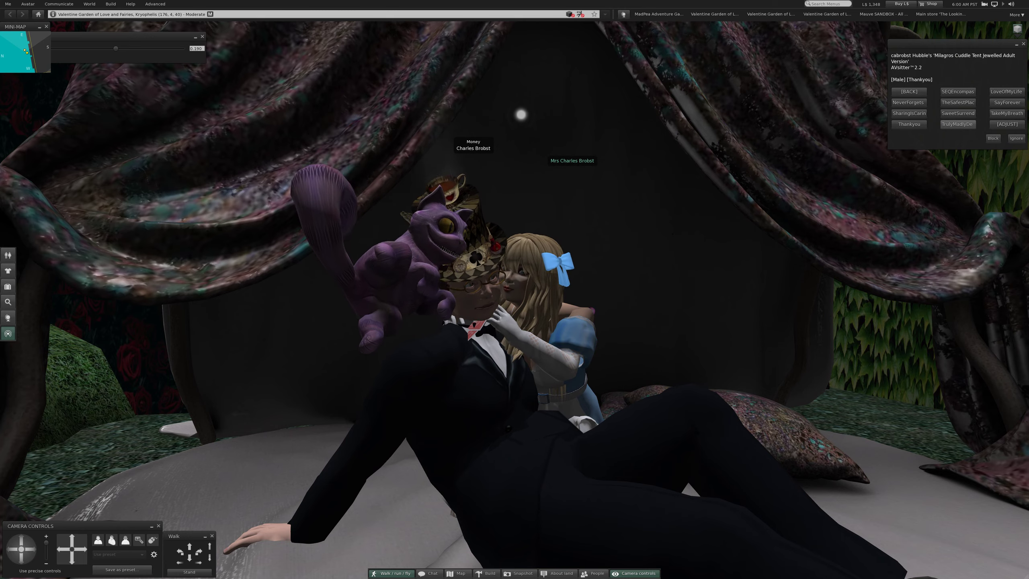
pyautogui.click(958, 124)
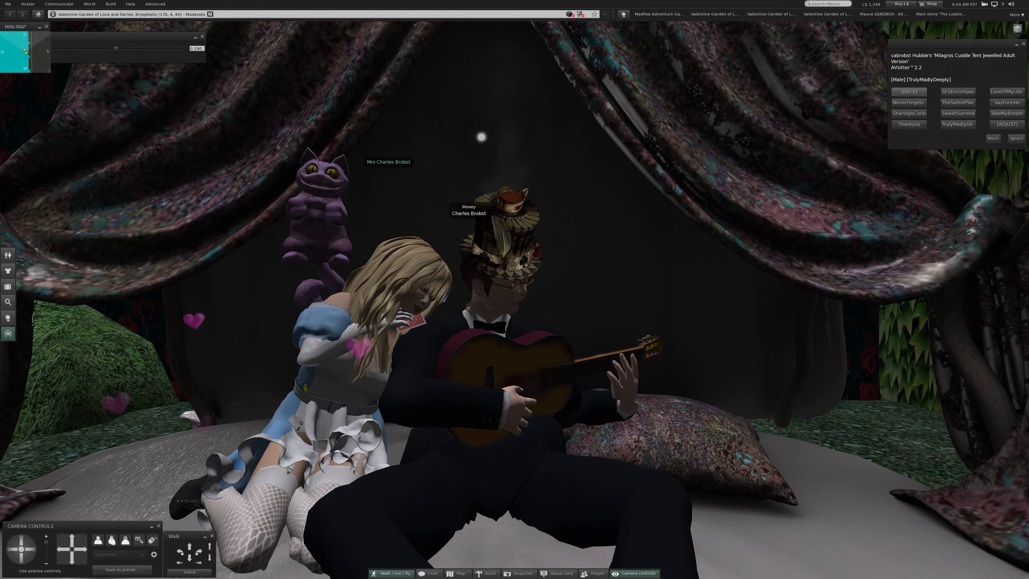
pyautogui.click(910, 92)
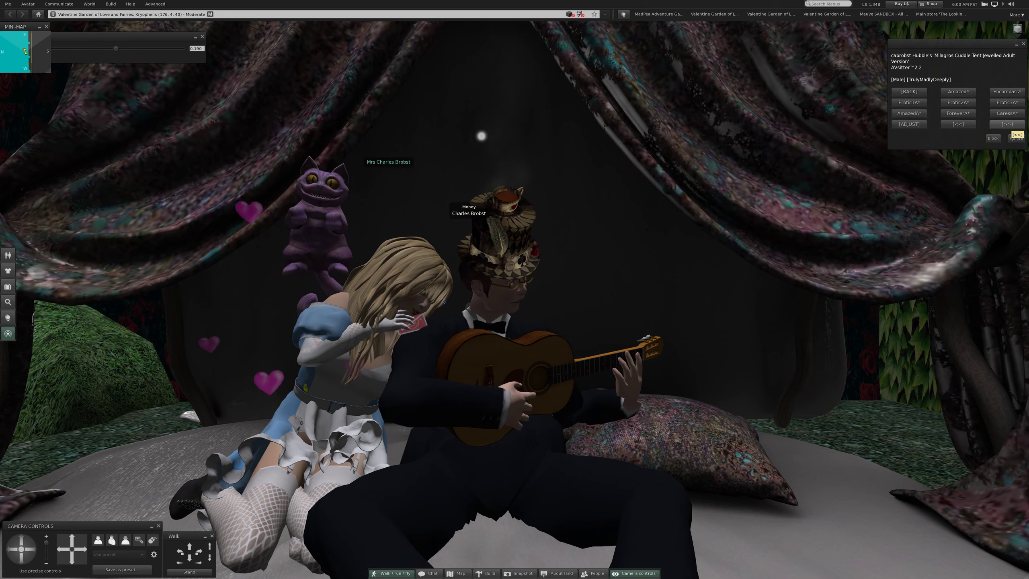
pyautogui.click(1007, 123)
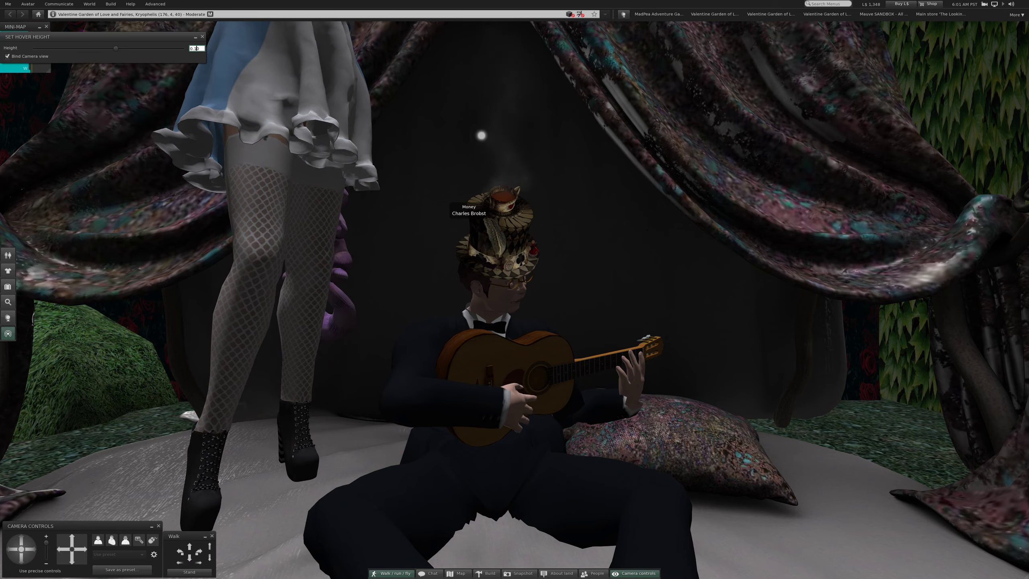
# - Enter and apply a new hover height value for the avatar
pyautogui.click(194, 48)
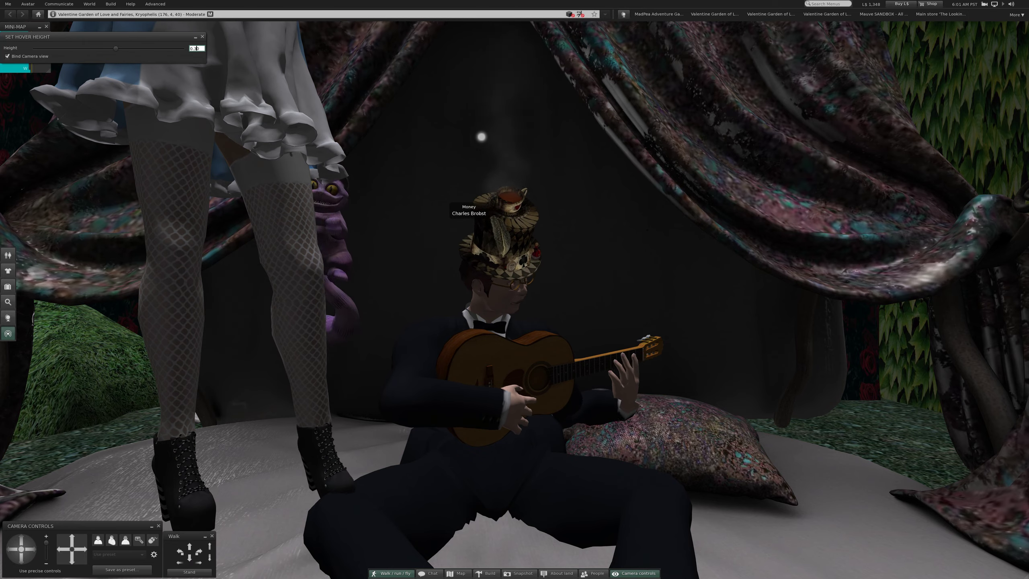
pyautogui.press('Return')
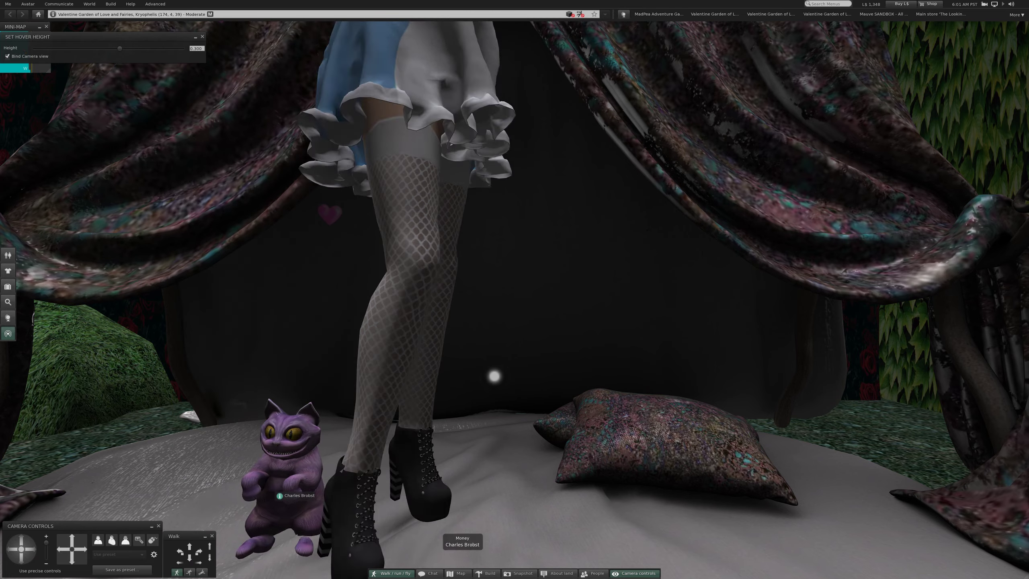
# - Sit the avatar on the tent bed, stand back up, and turn toward the garden
pyautogui.rightClick(440, 357)
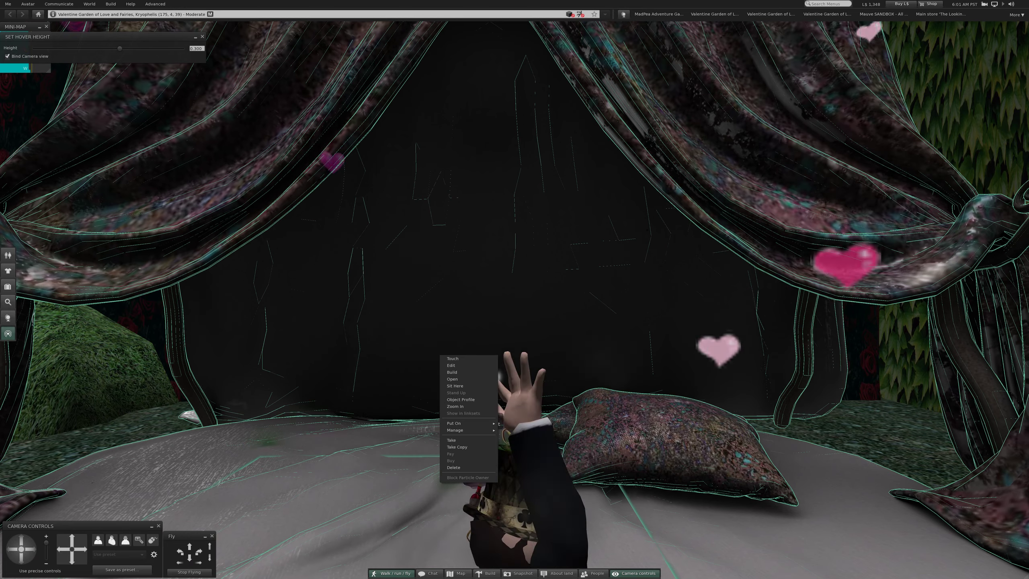
pyautogui.click(455, 386)
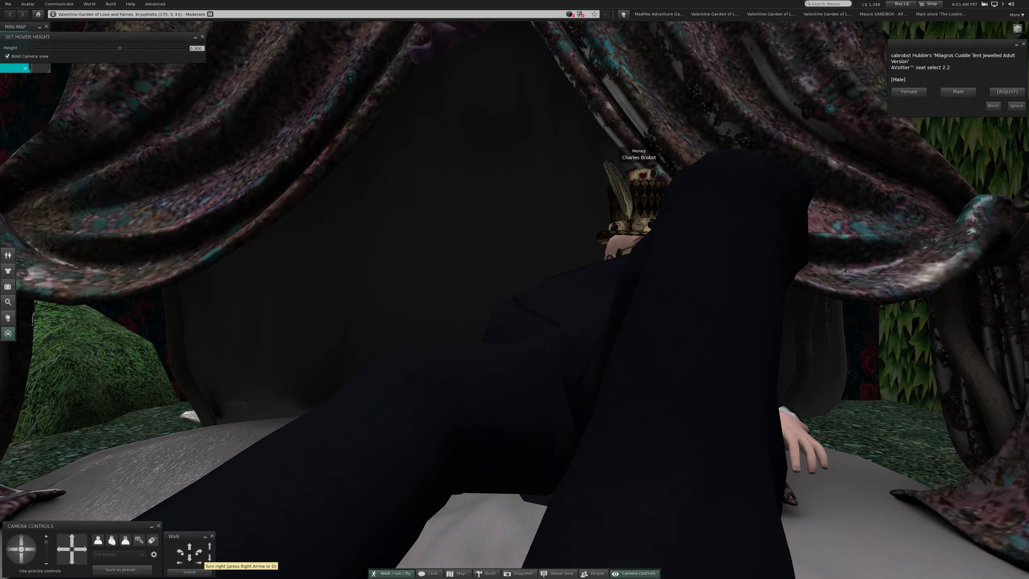
pyautogui.click(178, 572)
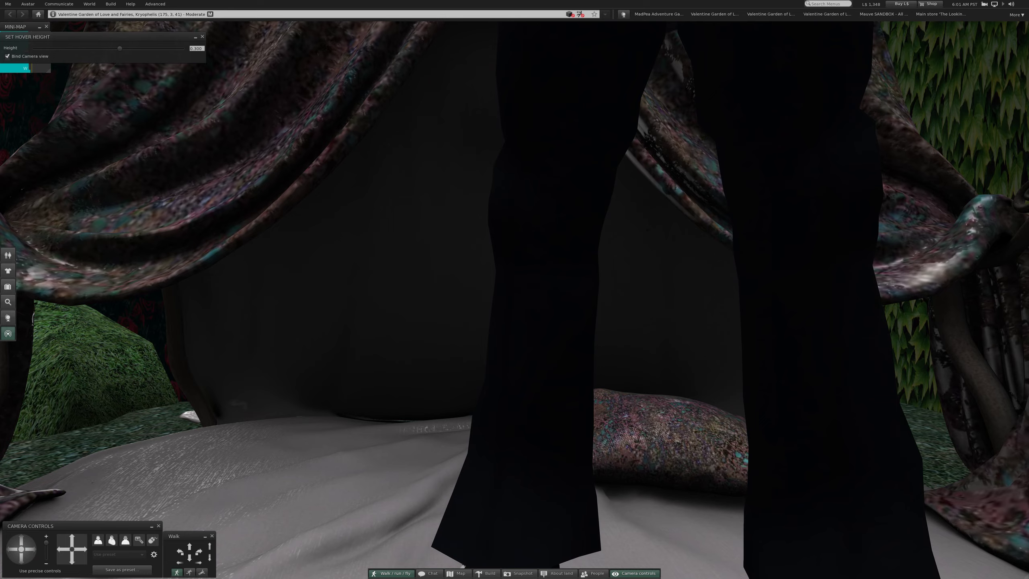
pyautogui.press('Left')
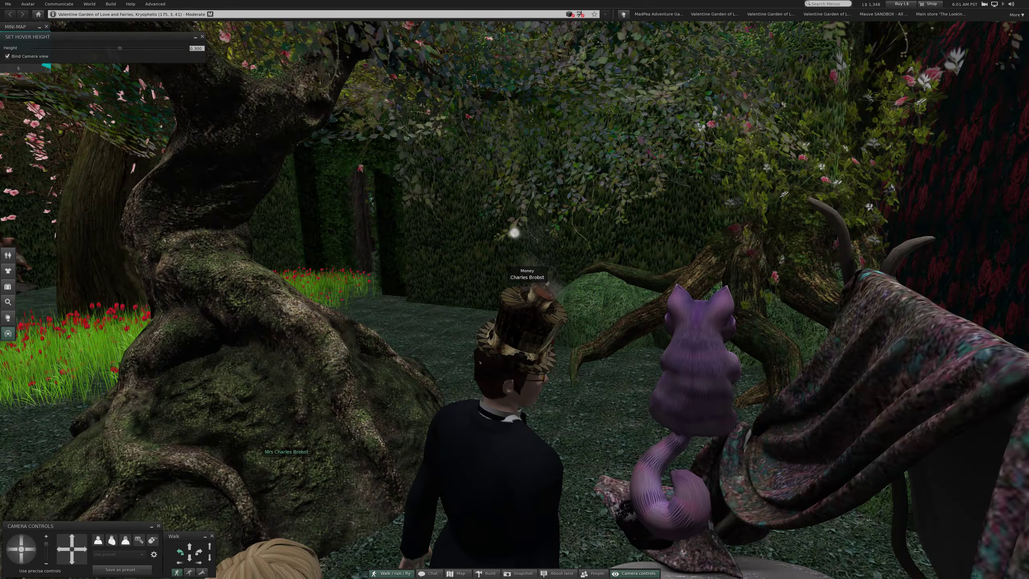
# - Walk left along the hedge wall, then turn right through the archway into the garden
pyautogui.press('Left')
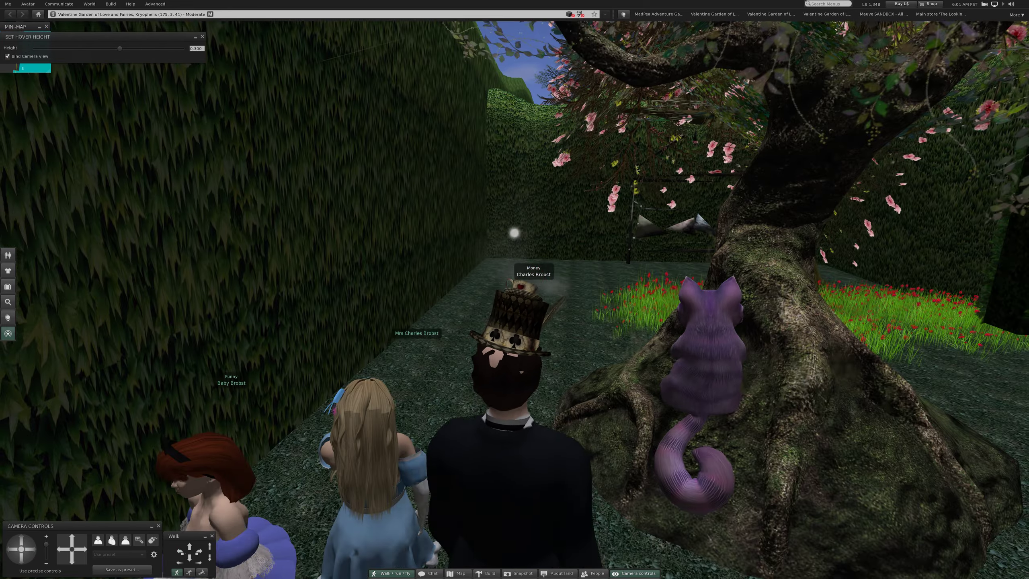
pyautogui.press('Up')
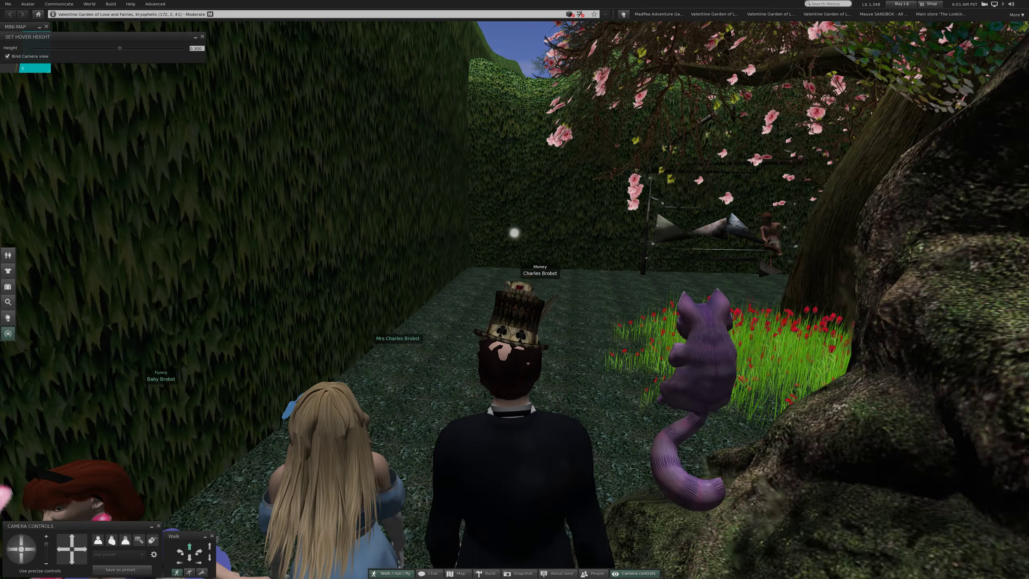
pyautogui.press('Right')
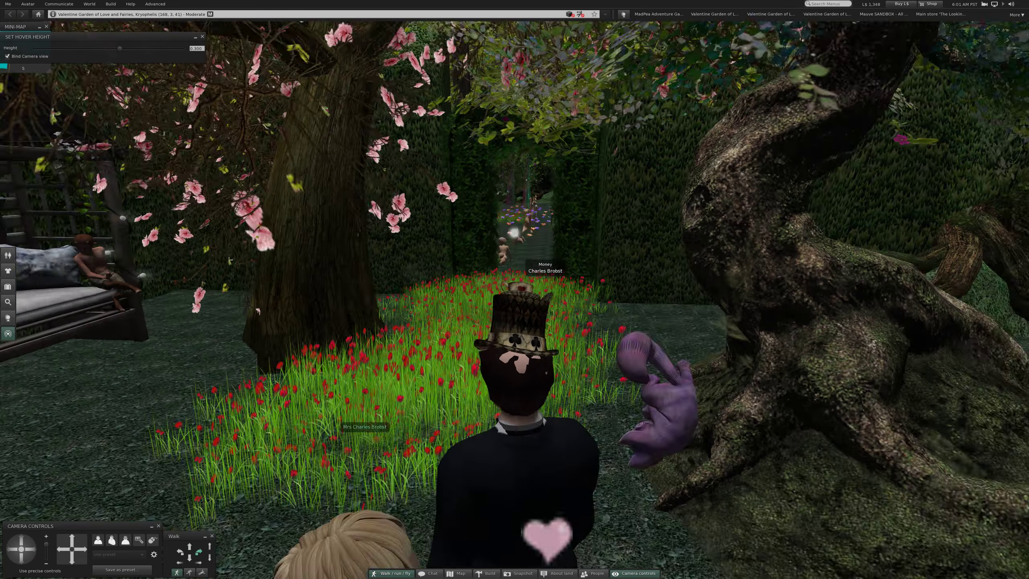
pyautogui.press('Up')
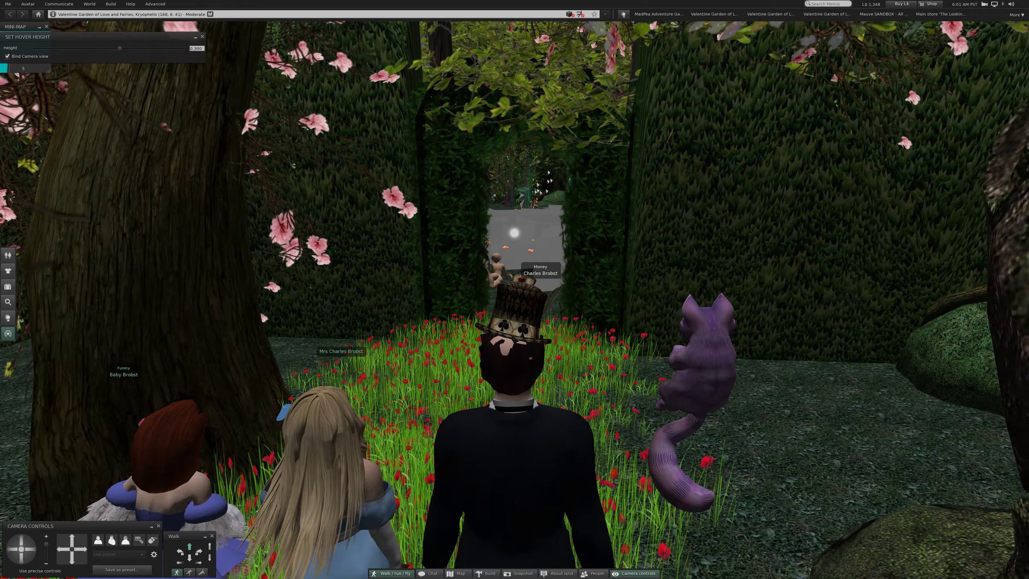
pyautogui.press('Up')
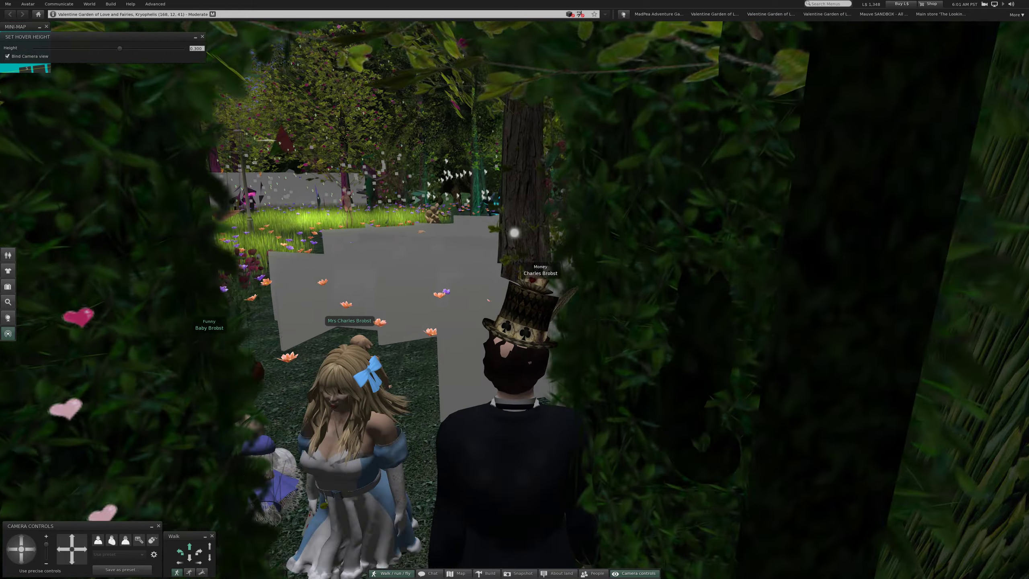
pyautogui.press('Up')
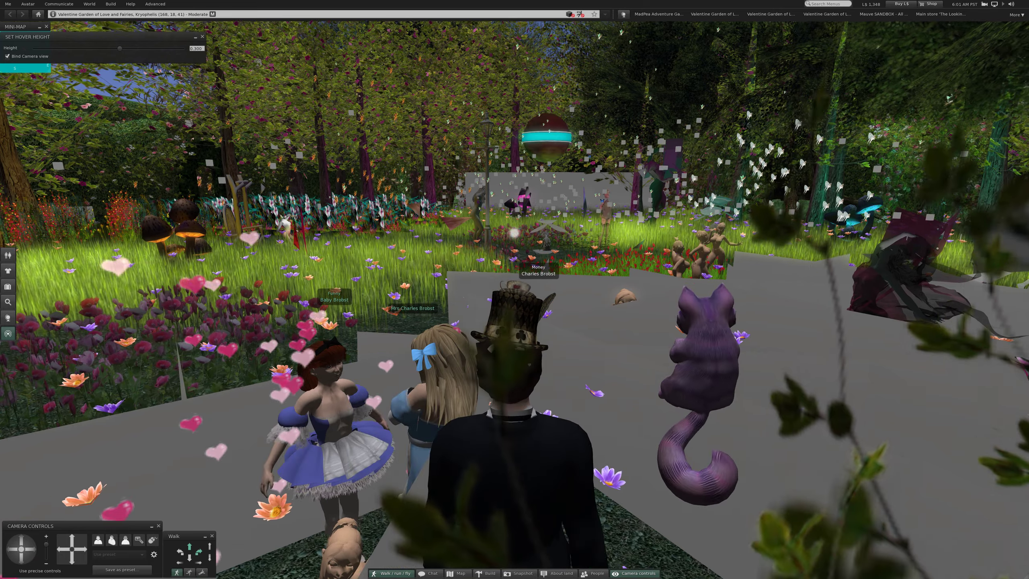
# - Walk past other avatars toward the mushrooms and wall, then back away from the blue elf
pyautogui.press('Up')
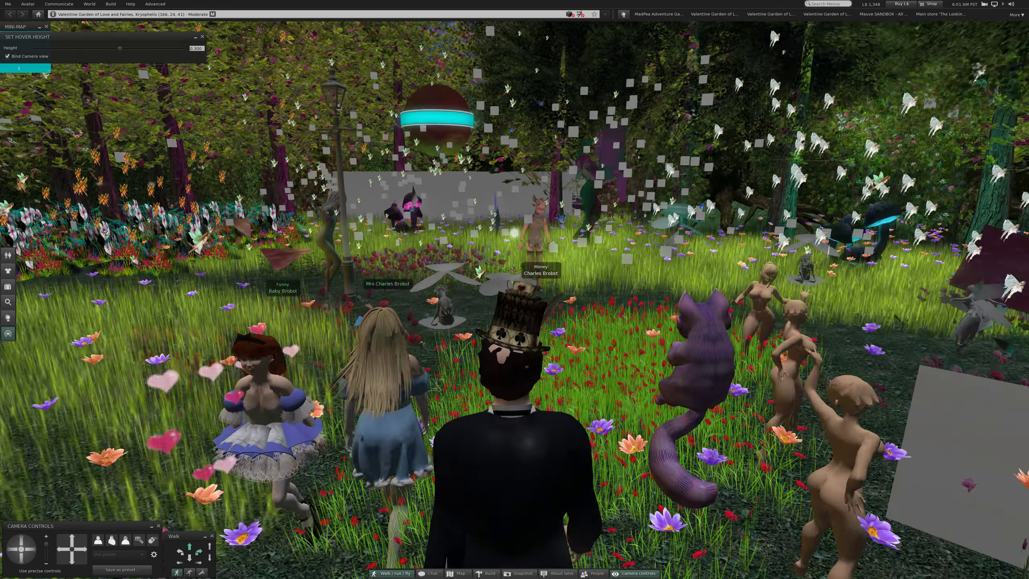
pyautogui.press('Up')
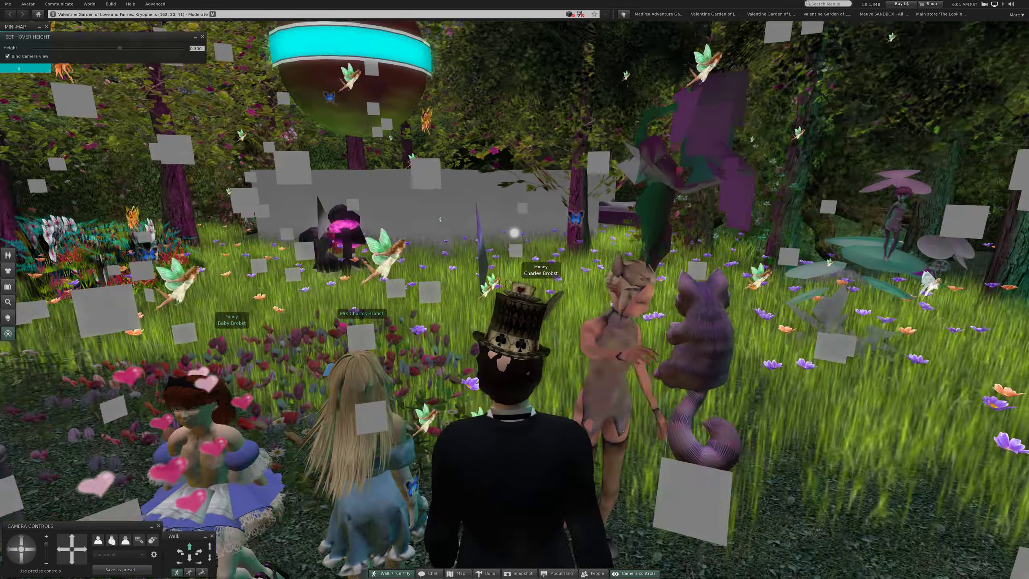
pyautogui.press('Up')
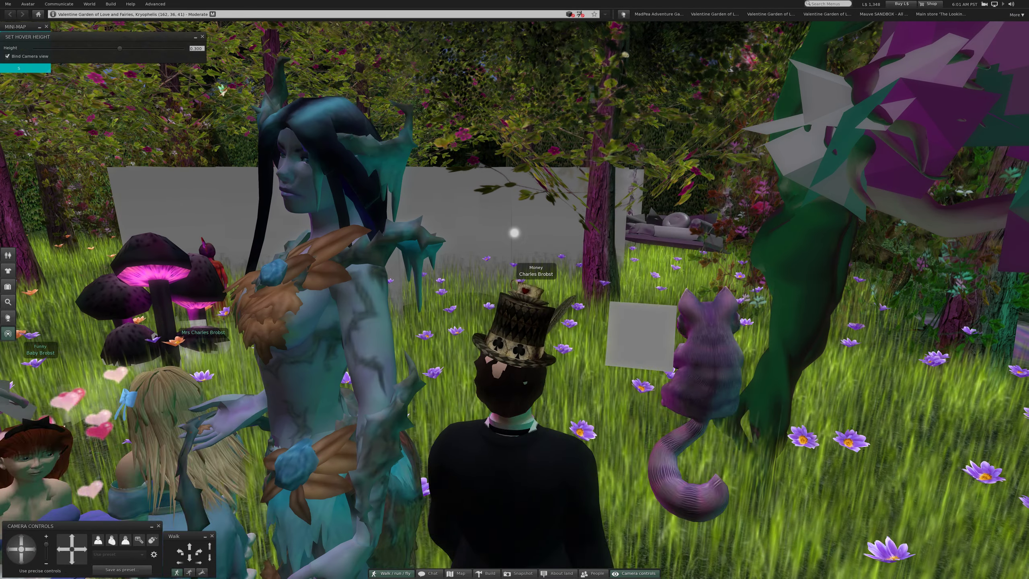
pyautogui.press('Down')
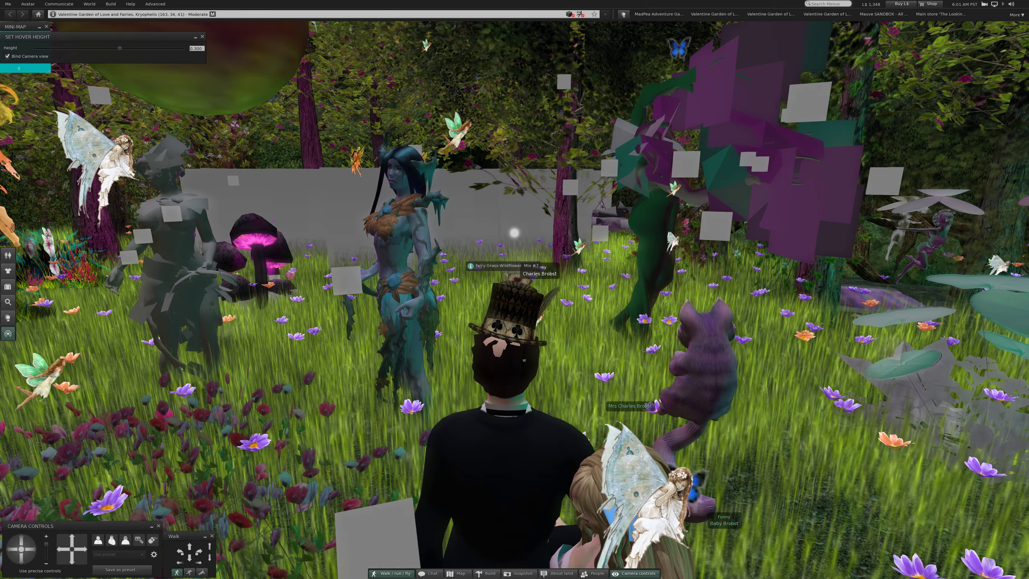
# - Turn left repeatedly past the lamp post, deer and statue until facing the cushioned bench
pyautogui.press('Left')
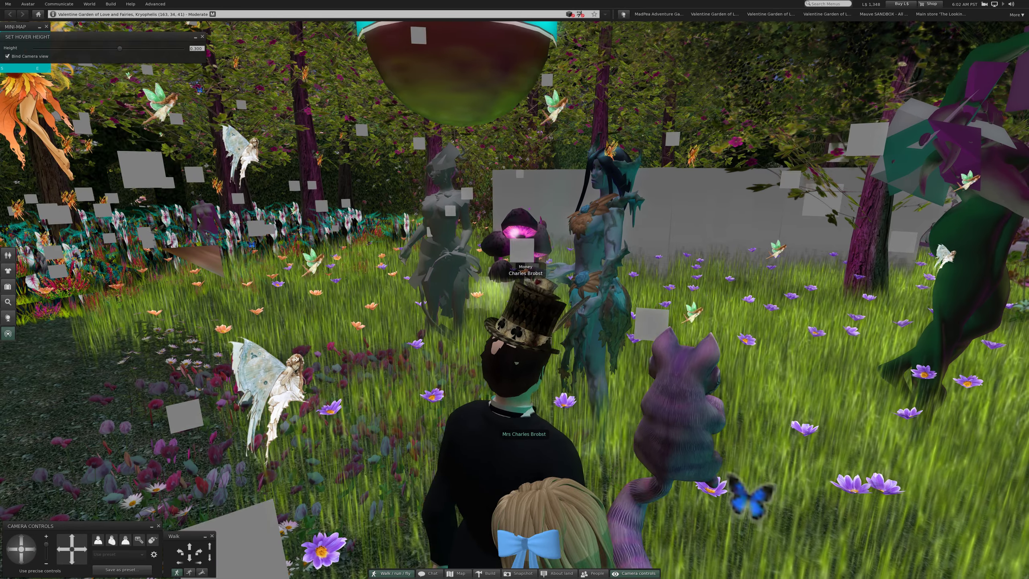
pyautogui.press('Left')
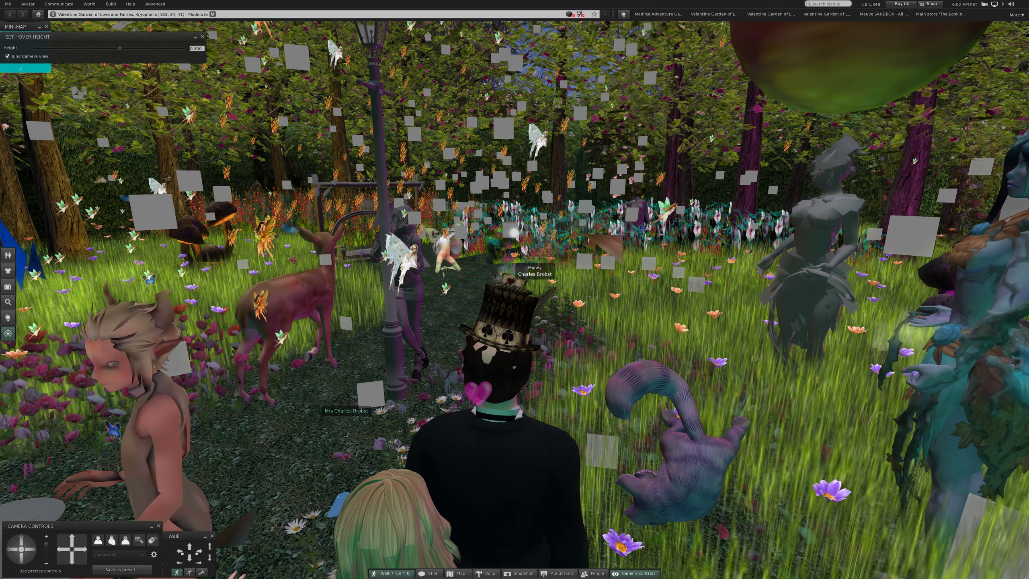
pyautogui.press('Left')
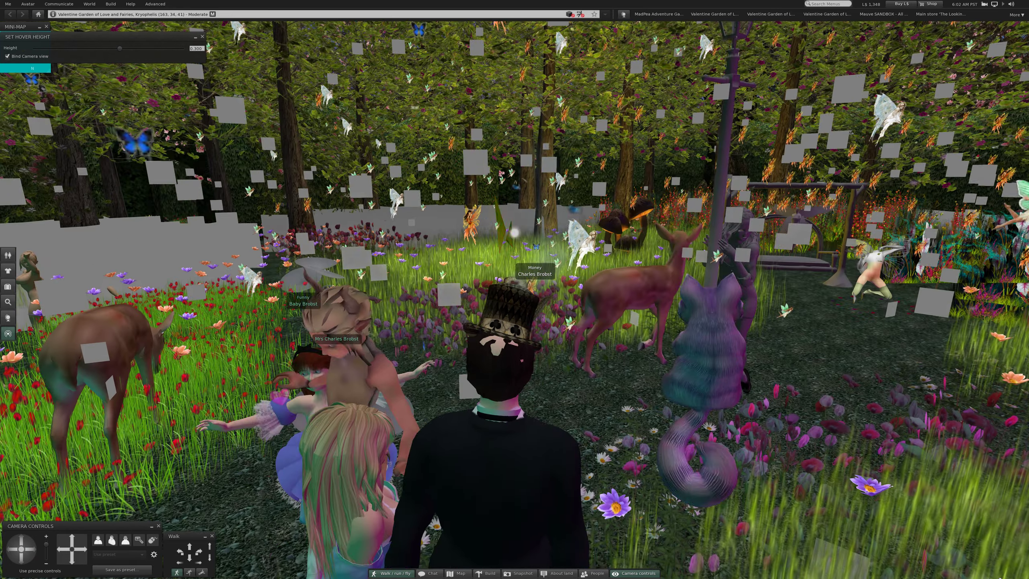
pyautogui.press('Left')
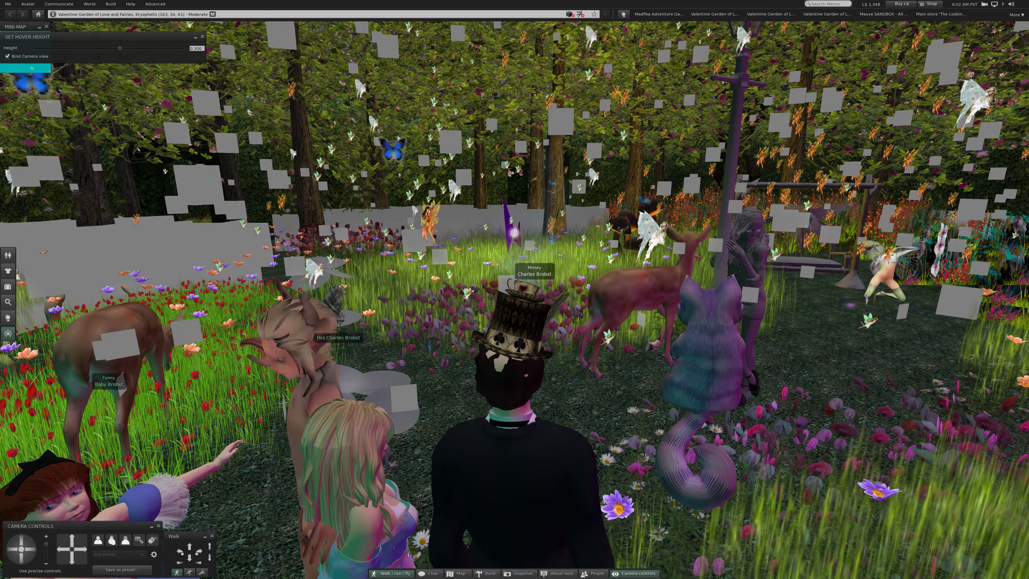
pyautogui.press('Left')
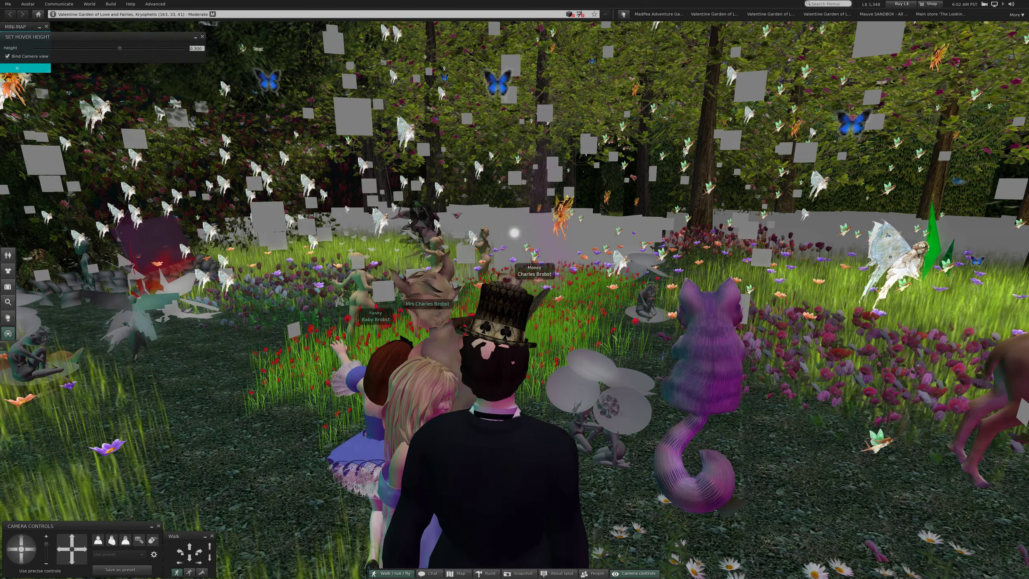
pyautogui.press('Left')
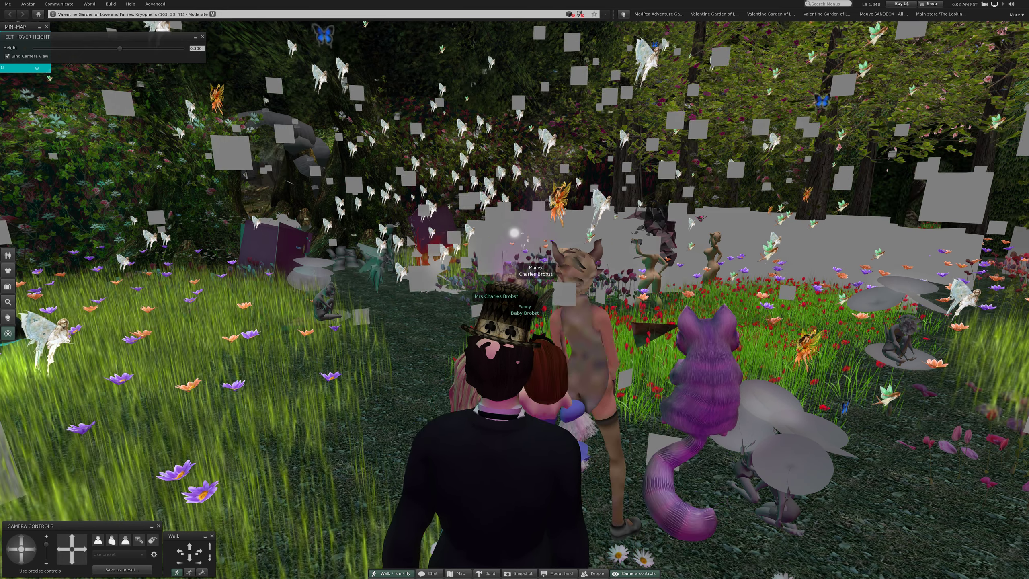
pyautogui.press('Left')
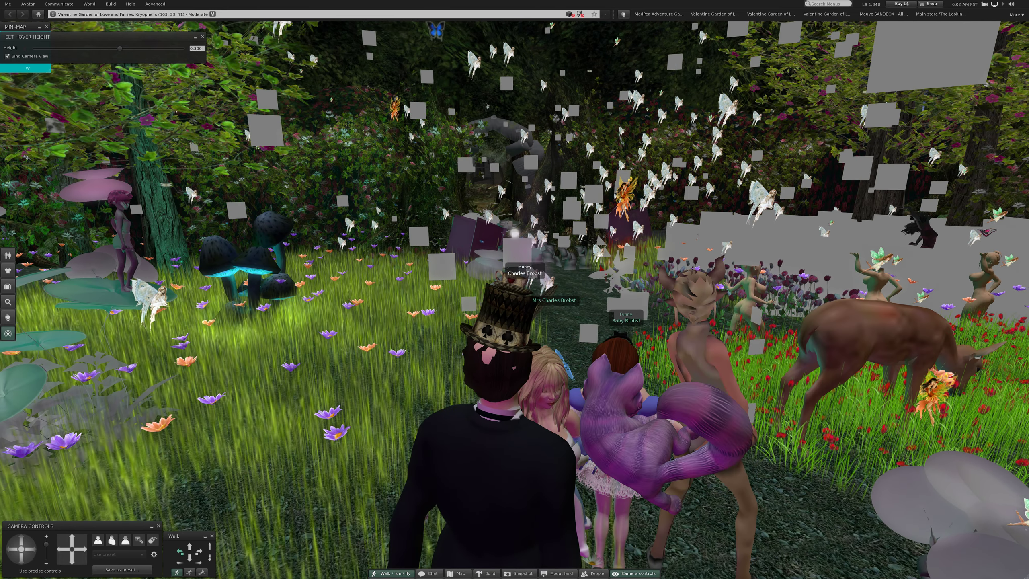
pyautogui.press('Left')
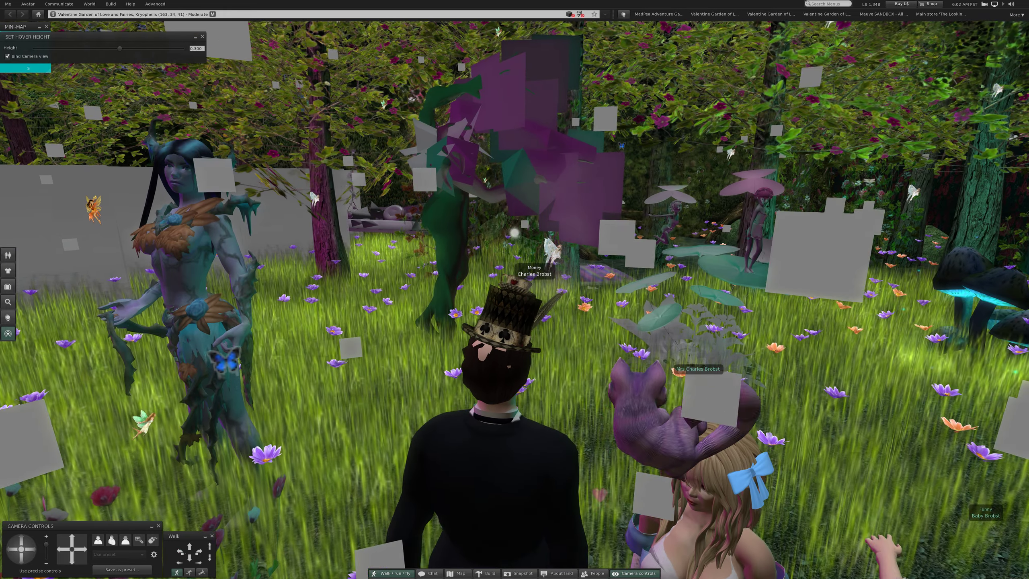
pyautogui.press('Left')
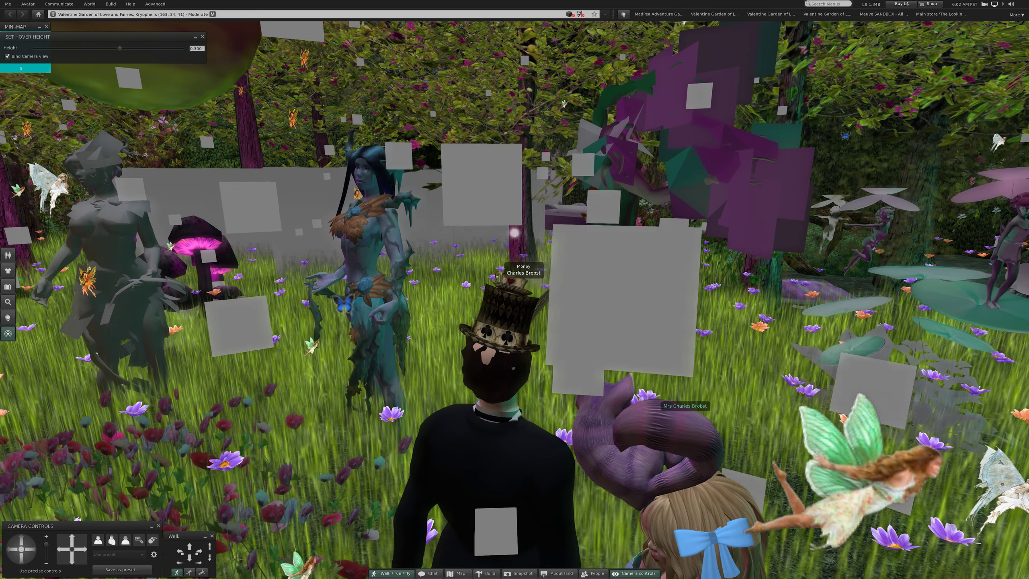
pyautogui.press('Left')
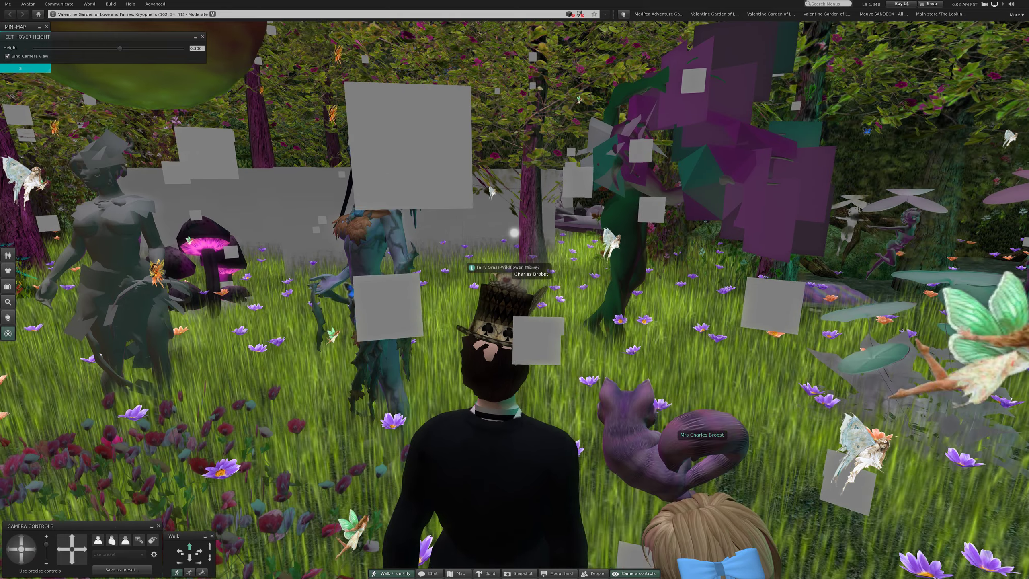
pyautogui.press('Left')
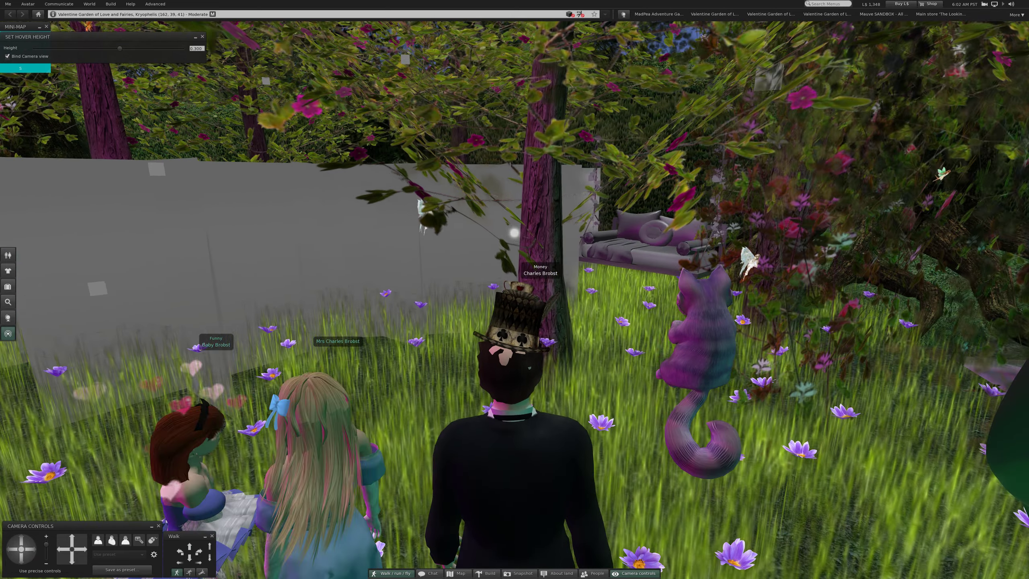
# - Turn the avatar right, back toward the bench
pyautogui.press('Right')
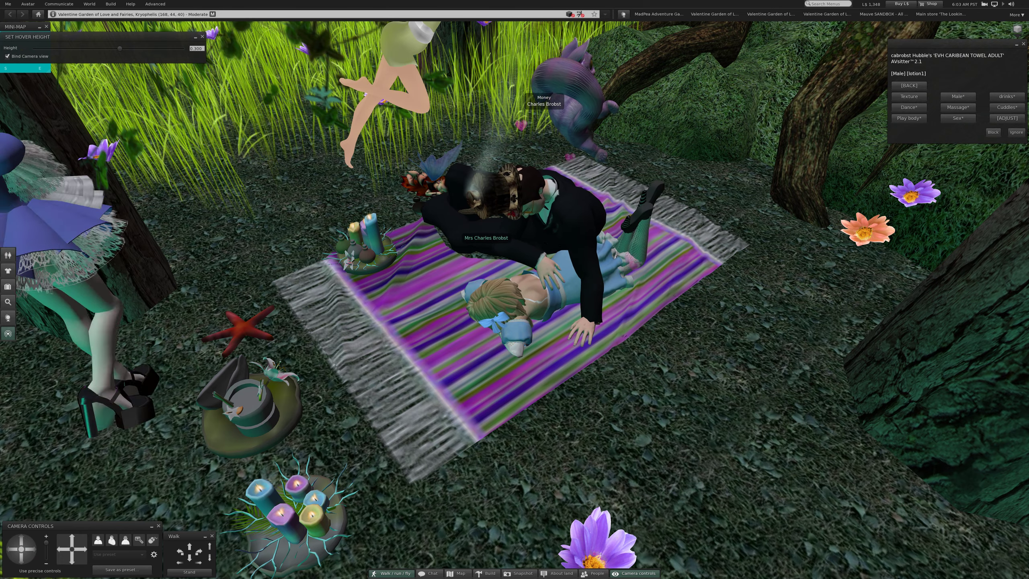
pyautogui.press('Escape')
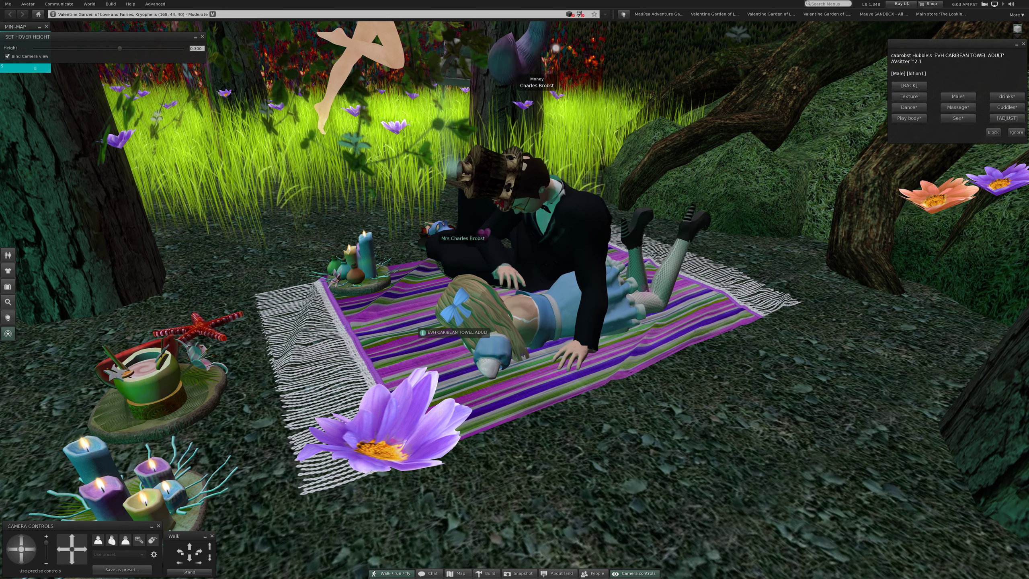
pyautogui.scroll(5, 515, 290)
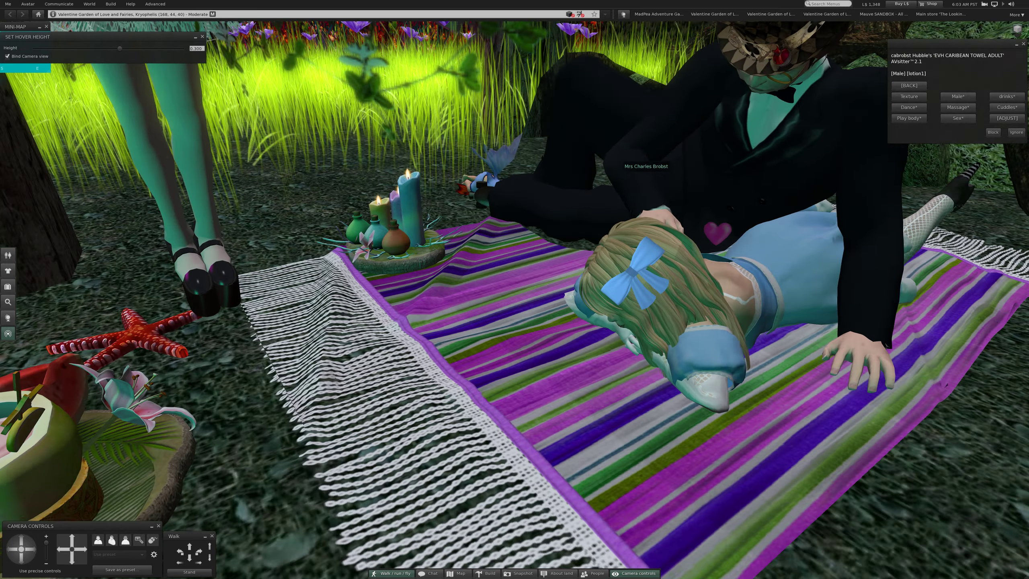
pyautogui.scroll(3, 514, 290)
pyautogui.scroll(3, 514, 289)
pyautogui.scroll(-3, 515, 290)
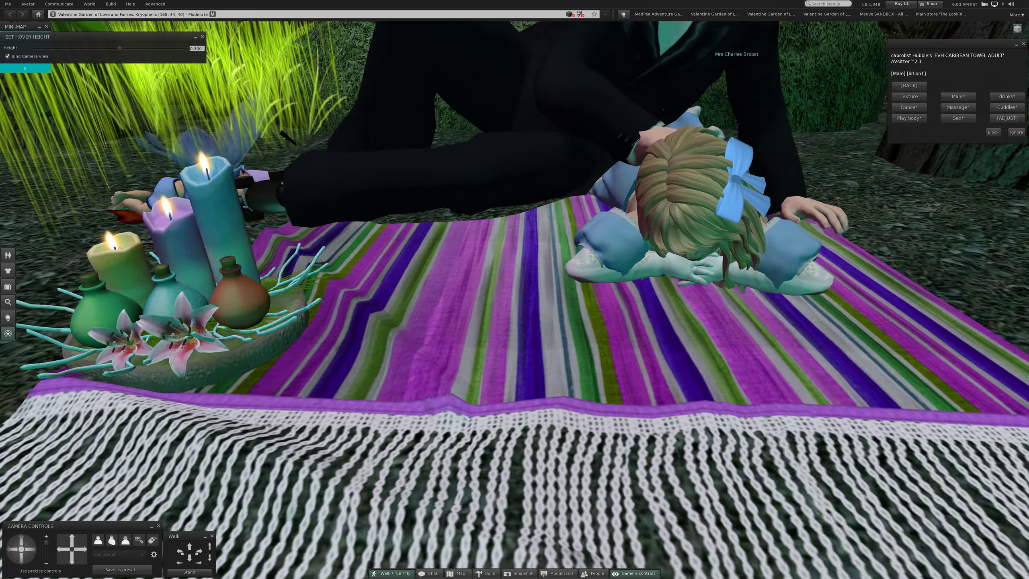
pyautogui.scroll(-3, 515, 289)
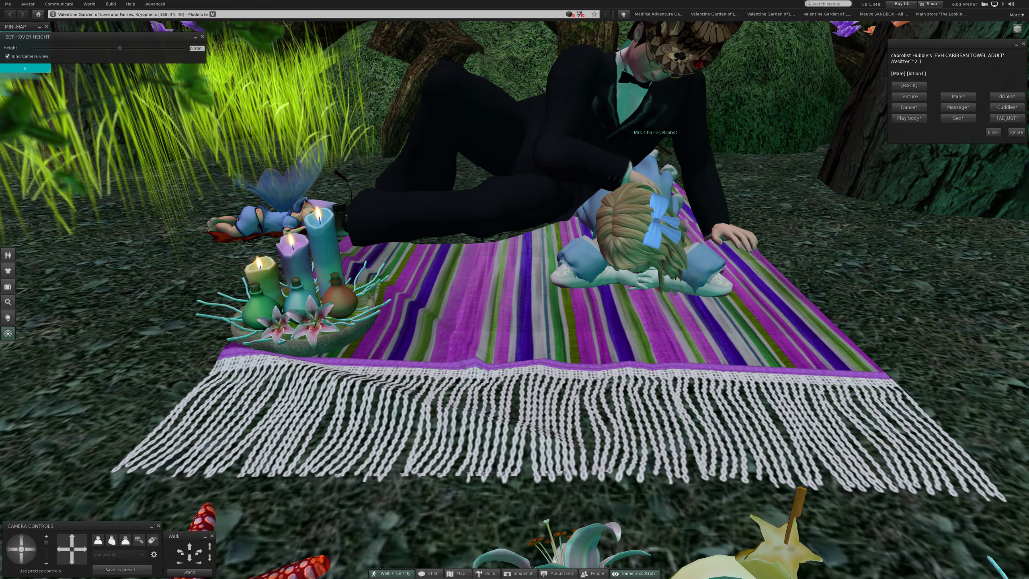
pyautogui.scroll(-3, 514, 290)
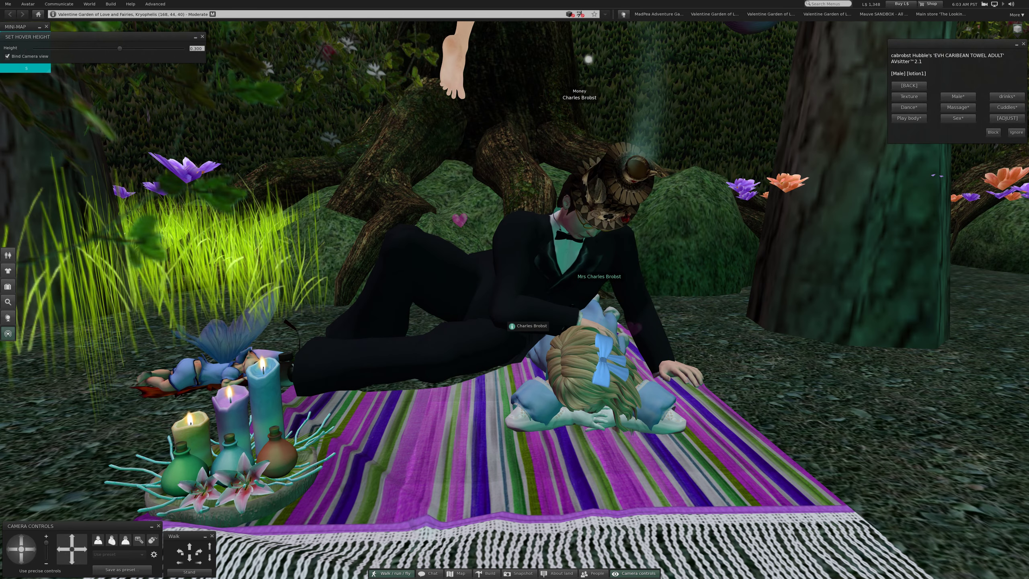